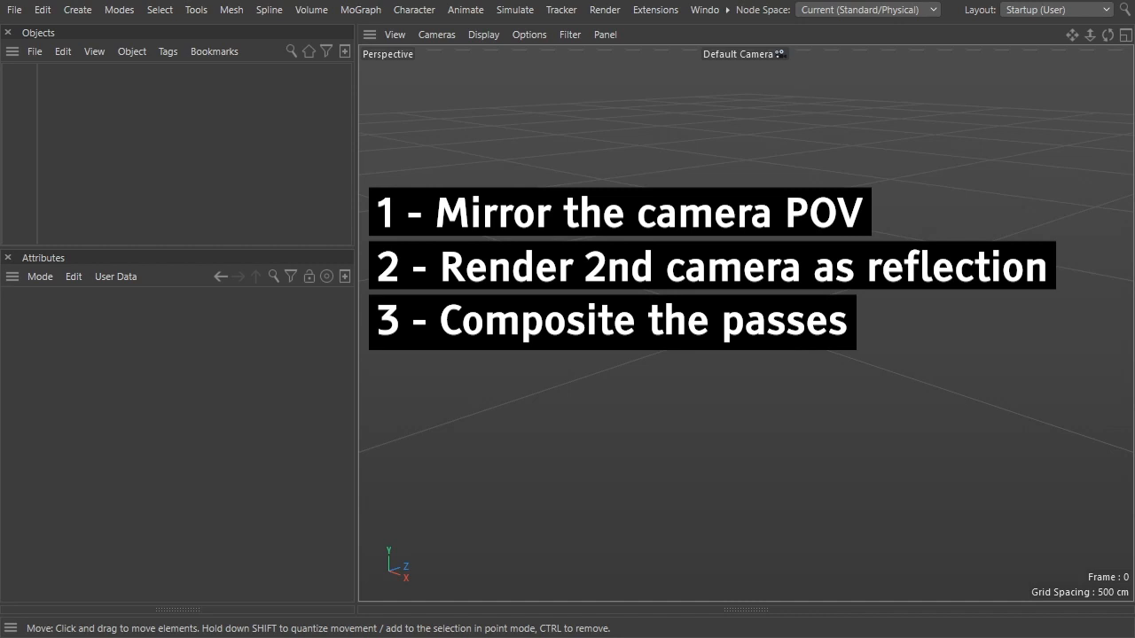
# Step: Add a Figure and a Camera via Commander, renaming the camera to Main Camera
pyautogui.hotkey('shift', 'c')
pyautogui.write('figure')
pyautogui.press('Return')
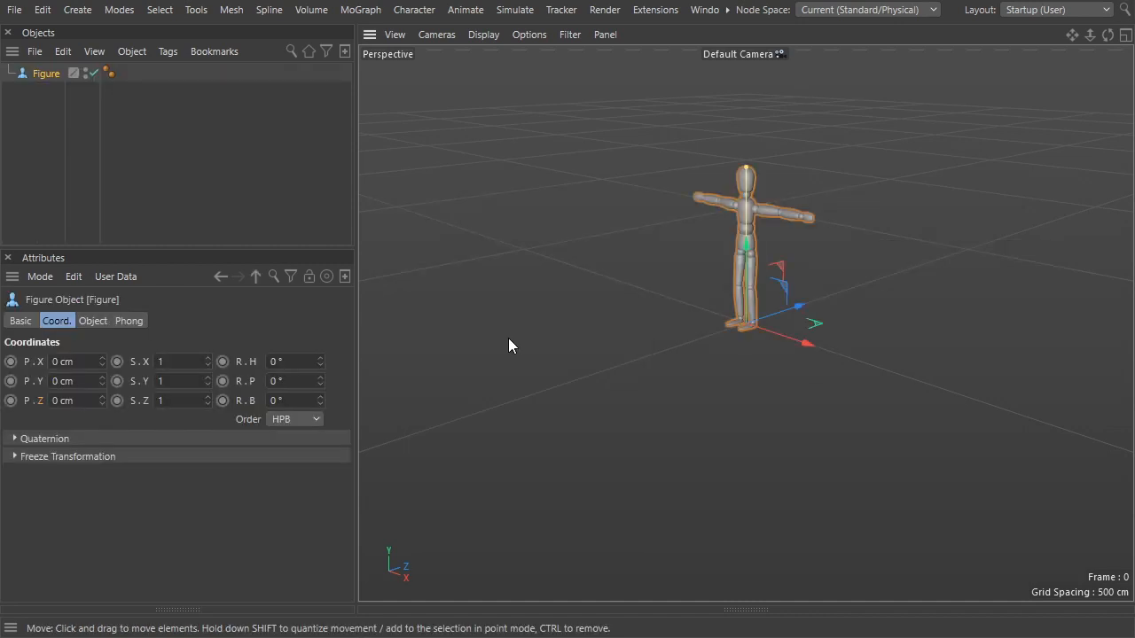
pyautogui.hotkey('shift', 'c')
pyautogui.write('camera')
pyautogui.press('Return')
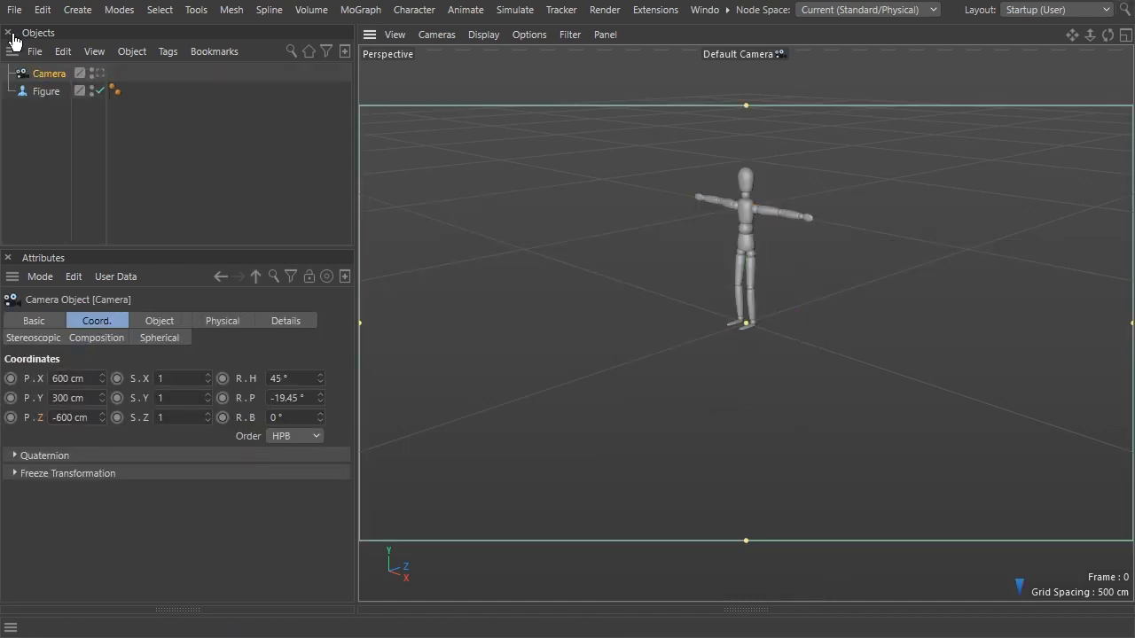
pyautogui.moveTo(49, 73); pyautogui.dragTo(42, 96)
pyautogui.doubleClick(49, 92)
pyautogui.click(39, 93)
pyautogui.write('Main')
pyautogui.press('Return')
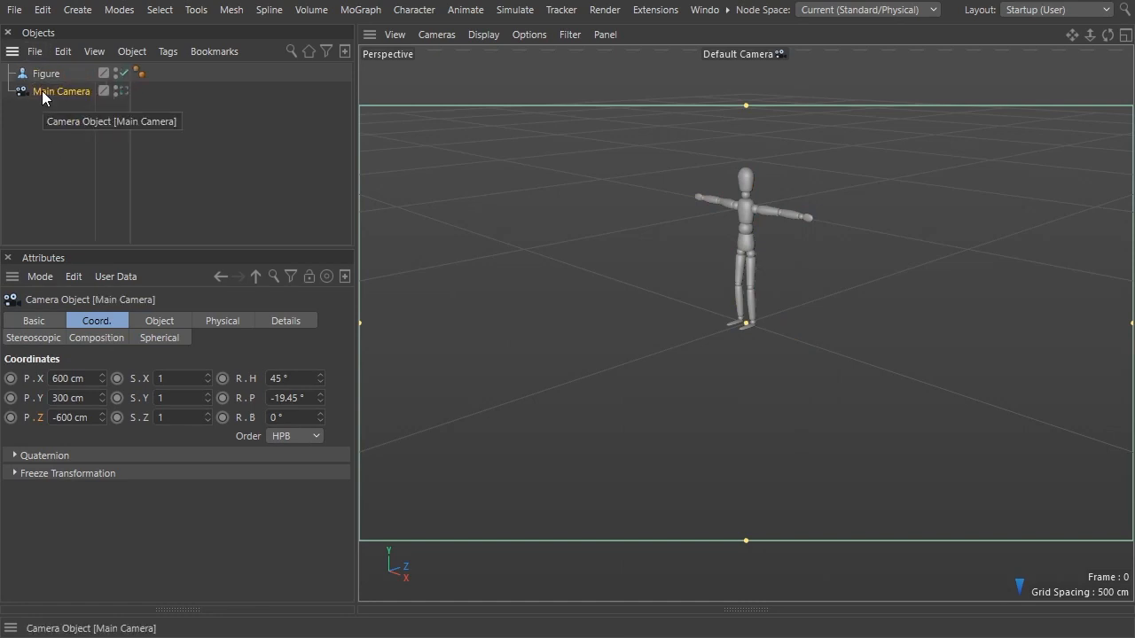
# Step: Keyframe Main Camera at frame 0, orbit it around the figure and keyframe at frame 90
pyautogui.click(10, 378)
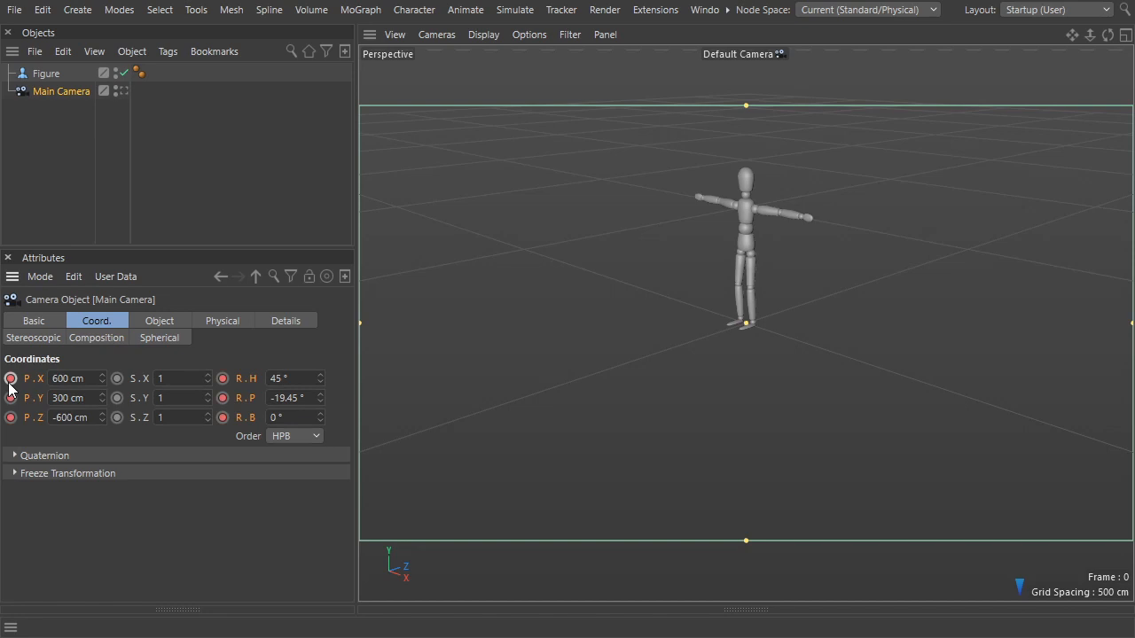
pyautogui.click(121, 90)
pyautogui.hotkey('shift', 'F3')
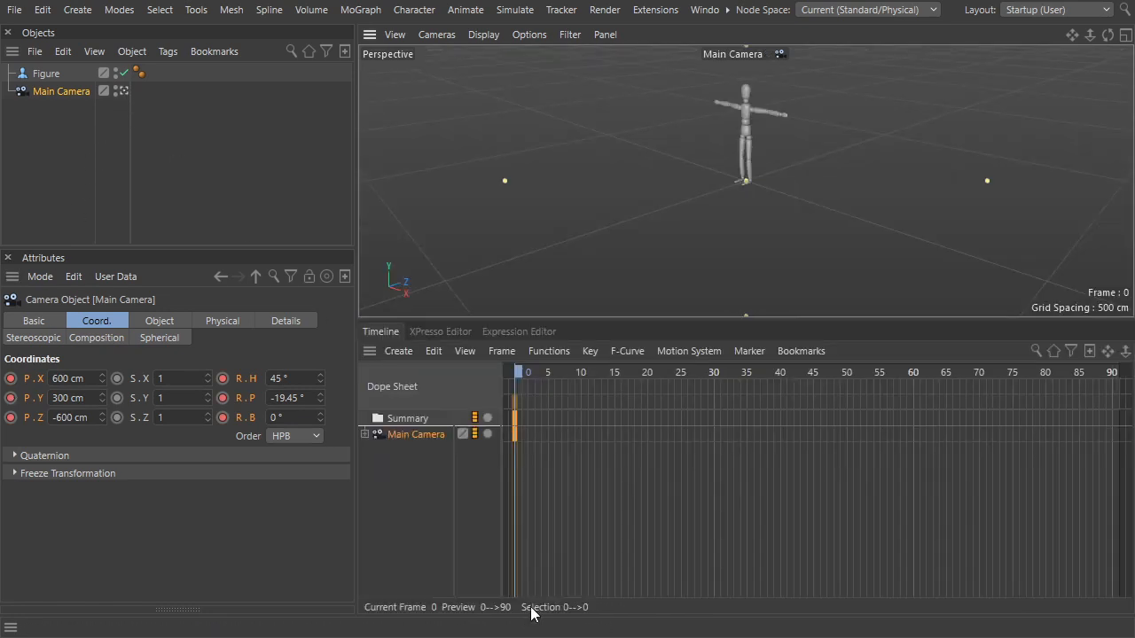
pyautogui.click(846, 374)
pyautogui.moveTo(865, 380); pyautogui.dragTo(1116, 373)
pyautogui.keyDown('alt'); pyautogui.moveTo(866, 212); pyautogui.dragTo(963, 185); pyautogui.keyUp('alt')
pyautogui.keyDown('alt'); pyautogui.moveTo(744, 174); pyautogui.dragTo(742, 216); pyautogui.keyUp('alt')
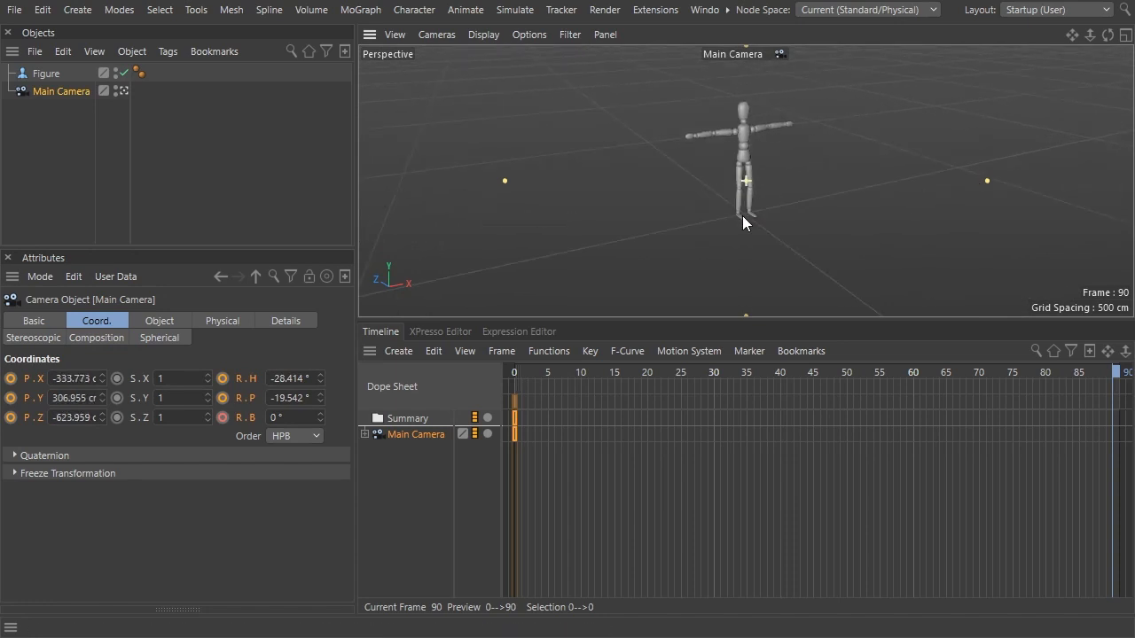
pyautogui.press('F9')
pyautogui.press('F8')
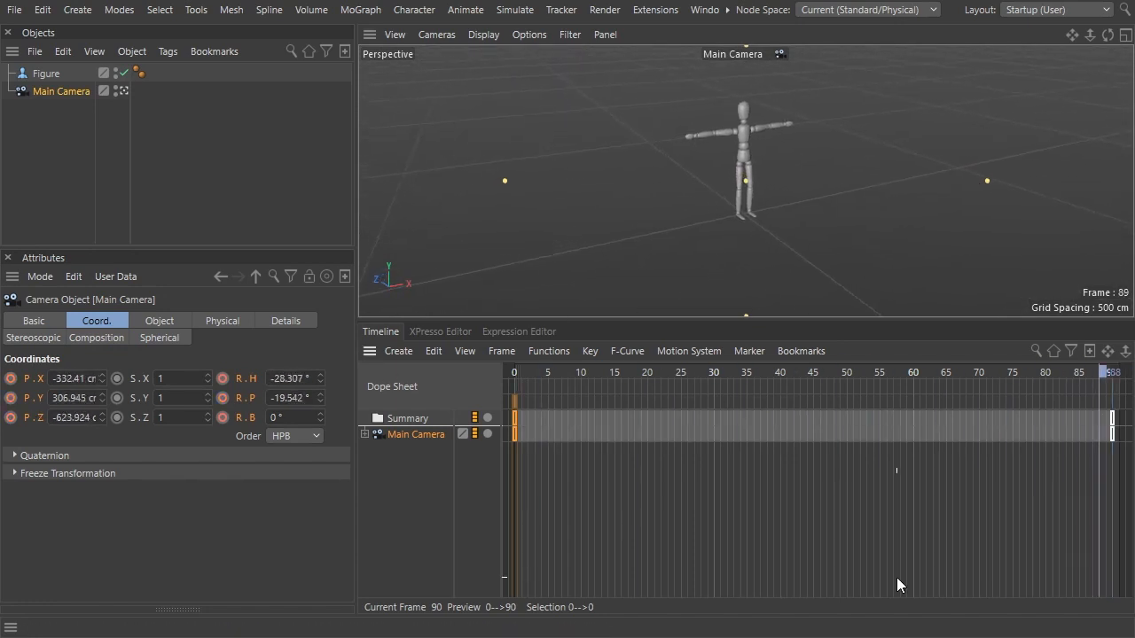
# Step: Add a camera named Reflection Camera and give it an XPresso tag
pyautogui.rightClick(743, 293)
pyautogui.write('camera')
pyautogui.press('Return')
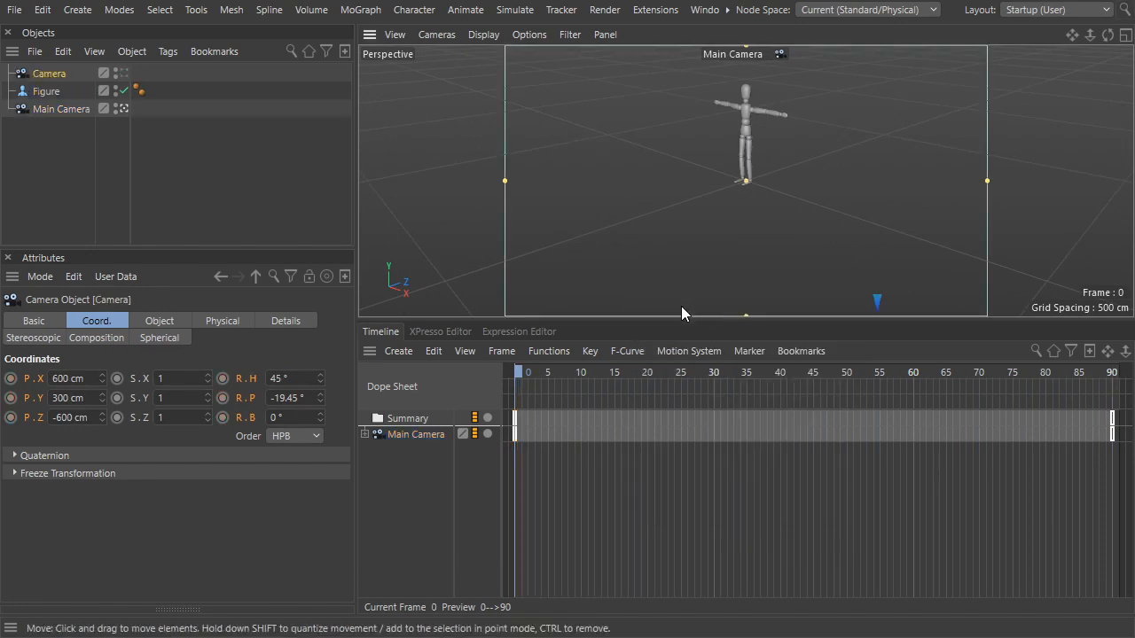
pyautogui.doubleClick(49, 108)
pyautogui.write('Motion Camera')
pyautogui.press('Return')
pyautogui.rightClick(45, 109)
pyautogui.moveTo(90, 160)
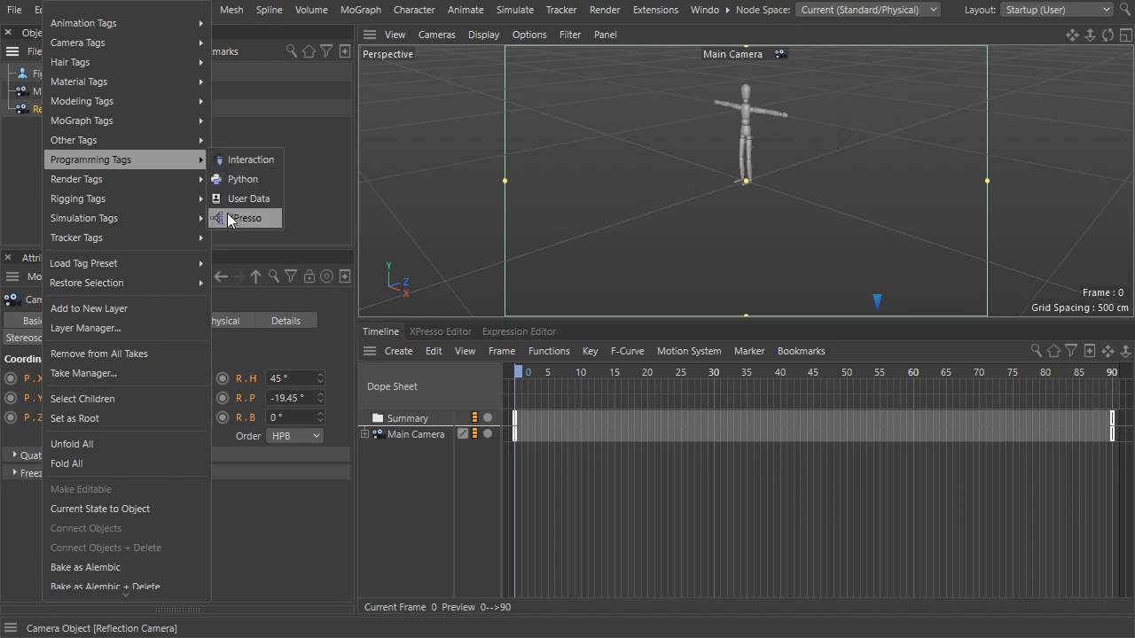
pyautogui.click(227, 219)
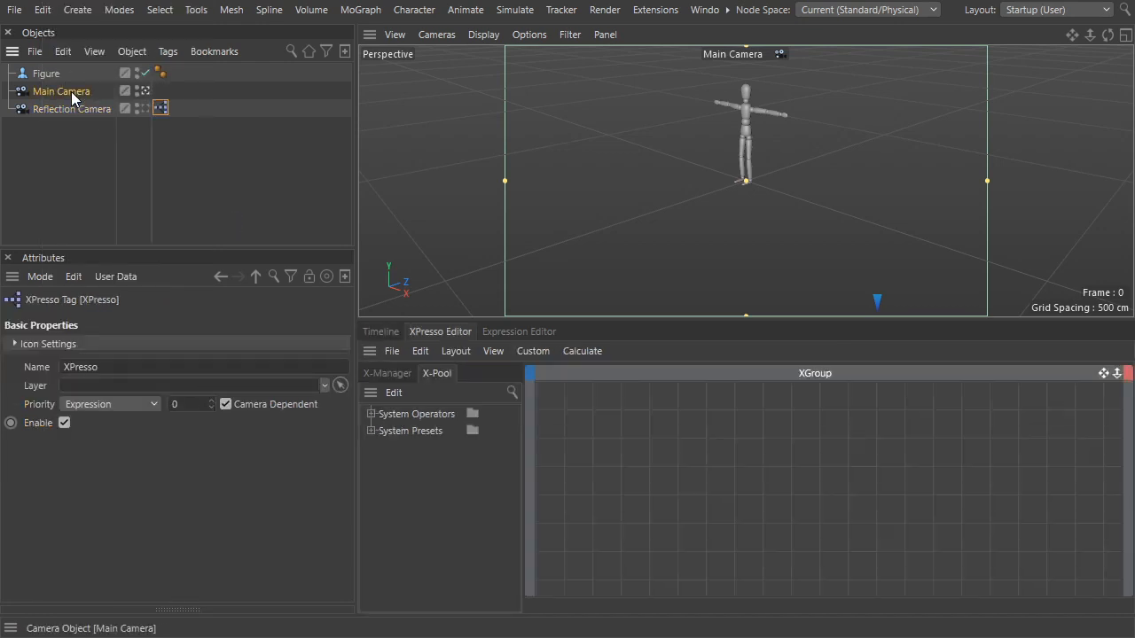
# Step: Bring Main Camera into the graph with a Global Matrix output and add a Math node
pyautogui.moveTo(663, 481); pyautogui.dragTo(662, 471)
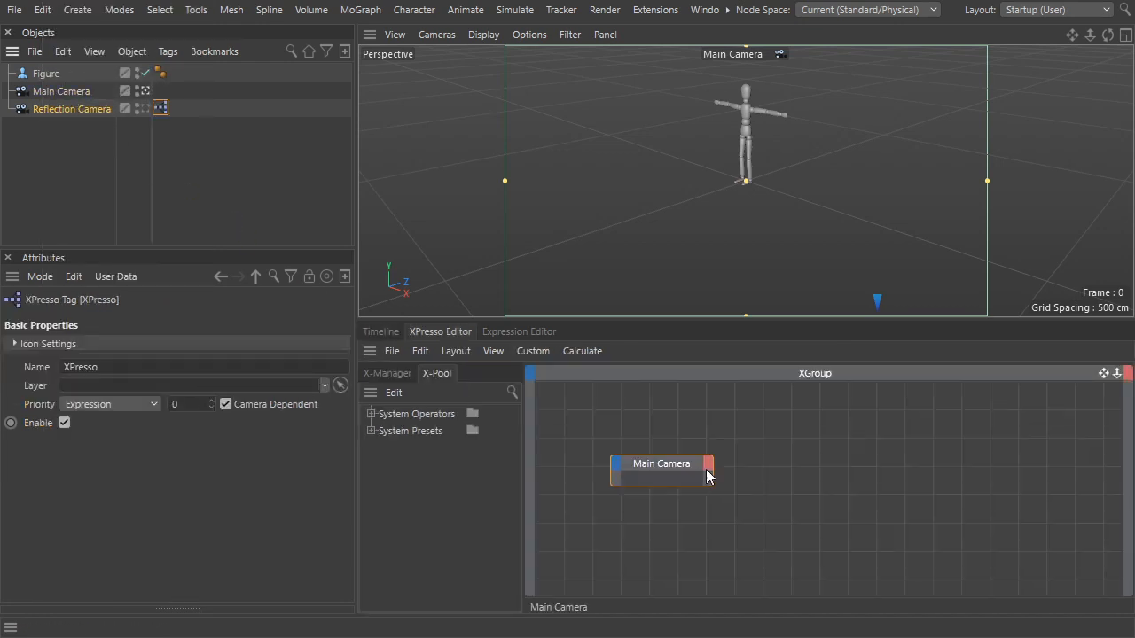
pyautogui.click(706, 469)
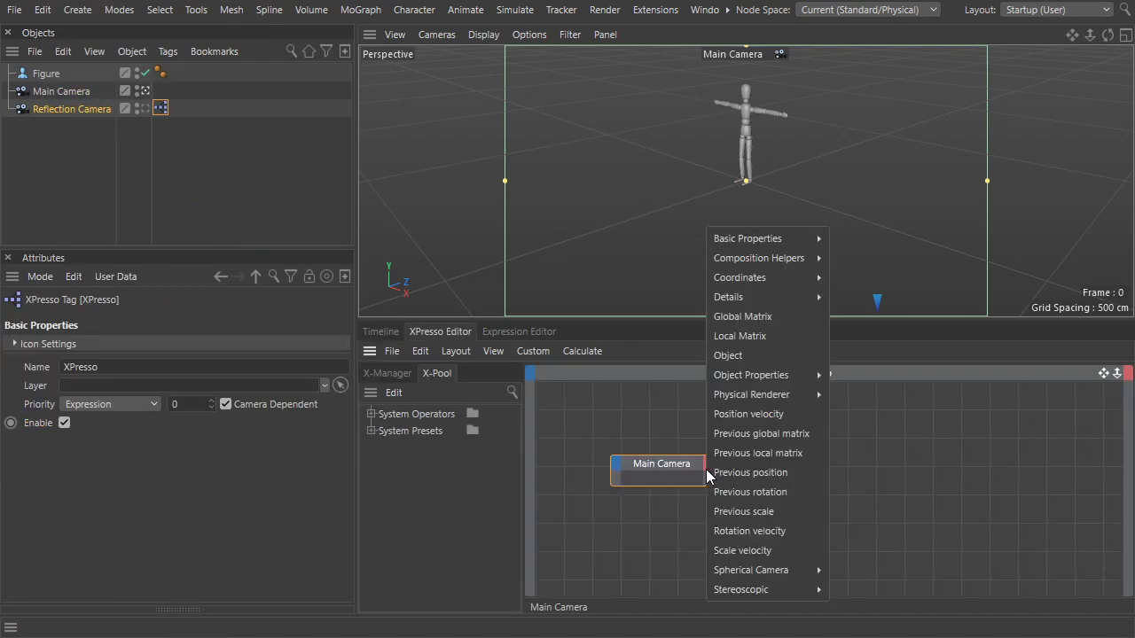
pyautogui.click(769, 317)
pyautogui.rightClick(796, 467)
pyautogui.moveTo(830, 375)
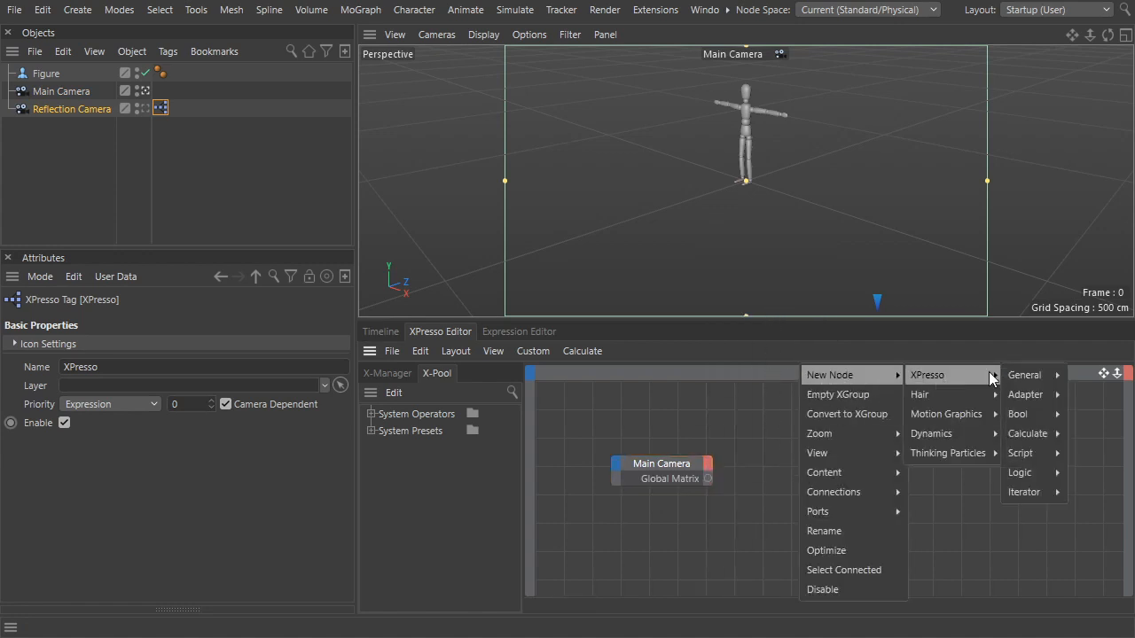
pyautogui.moveTo(1028, 434)
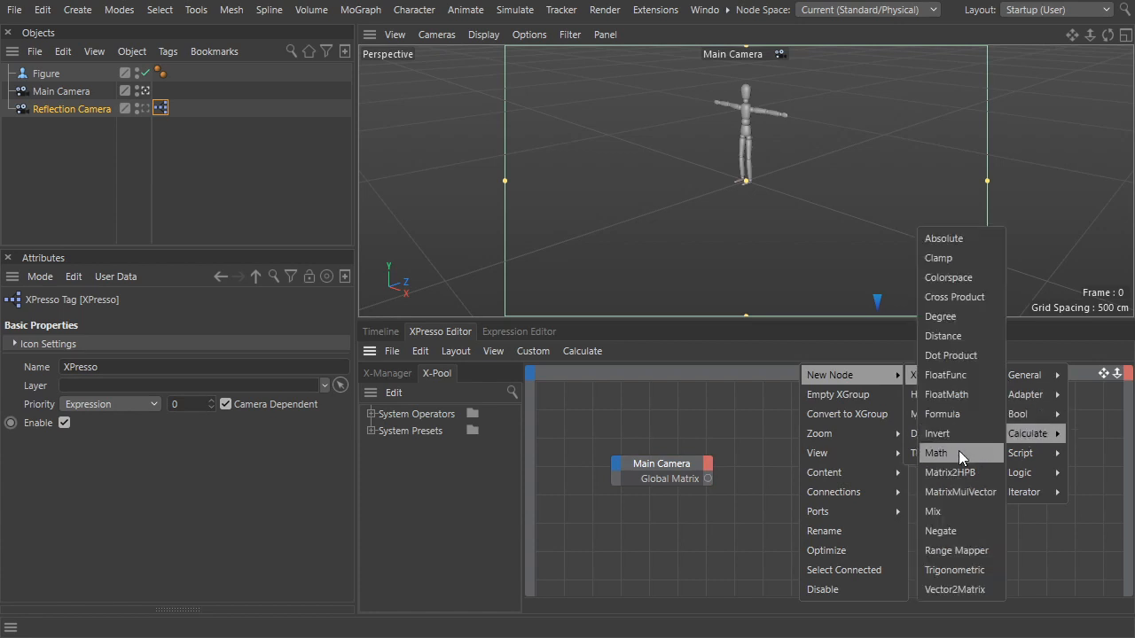
pyautogui.click(959, 450)
# Step: Set the Math node to Matrix Multiply and wire Global Matrix into its second input
pyautogui.click(136, 363)
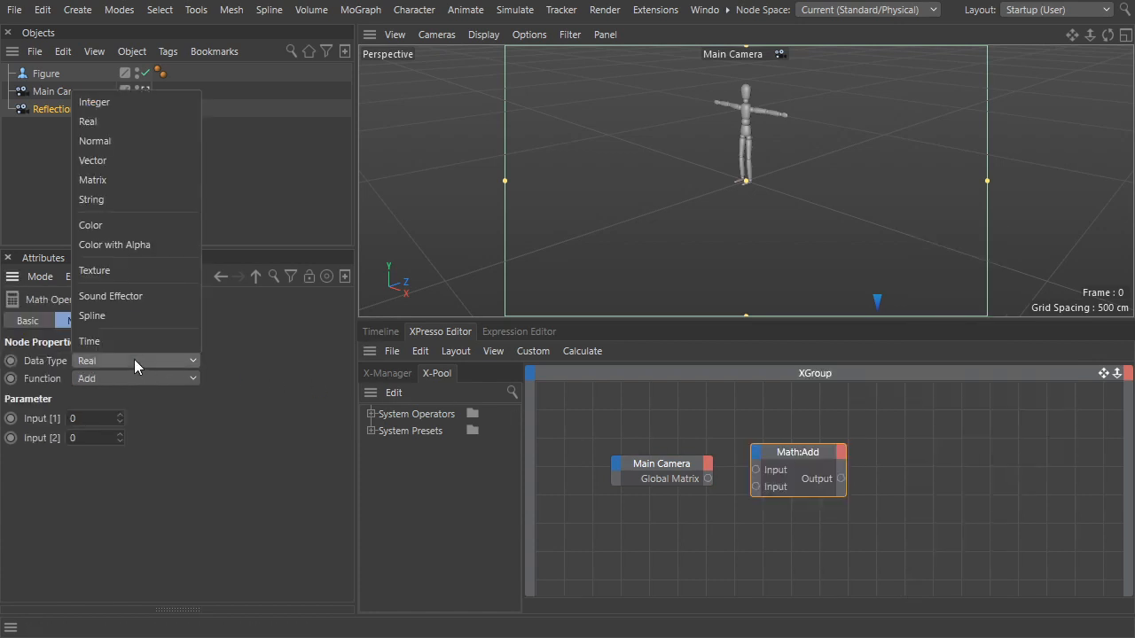
pyautogui.click(159, 181)
pyautogui.click(163, 377)
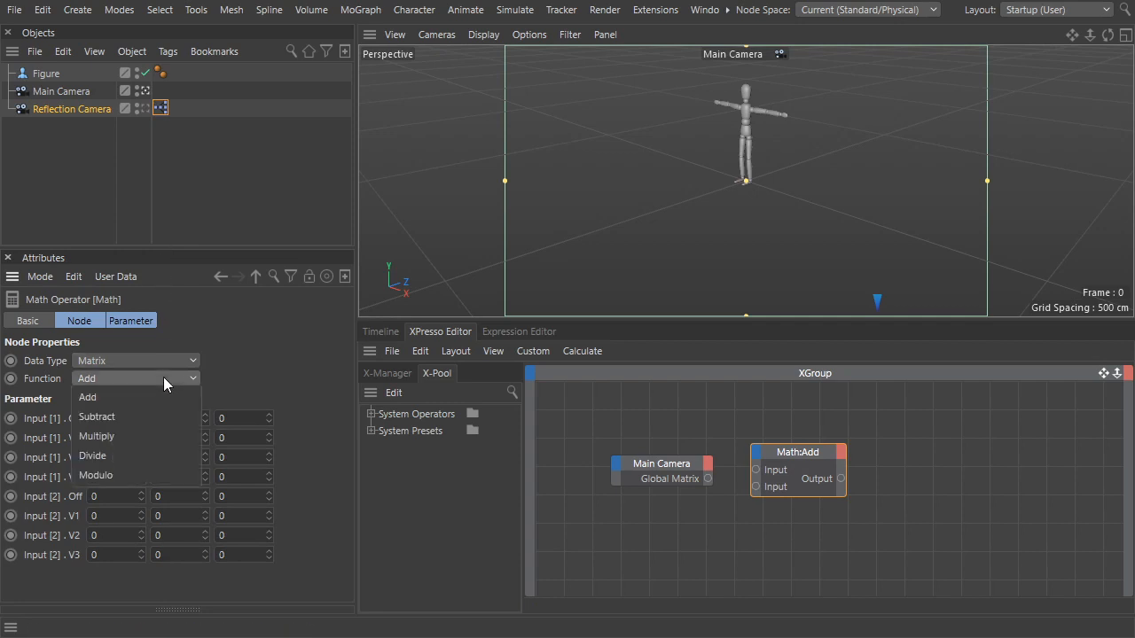
pyautogui.click(169, 432)
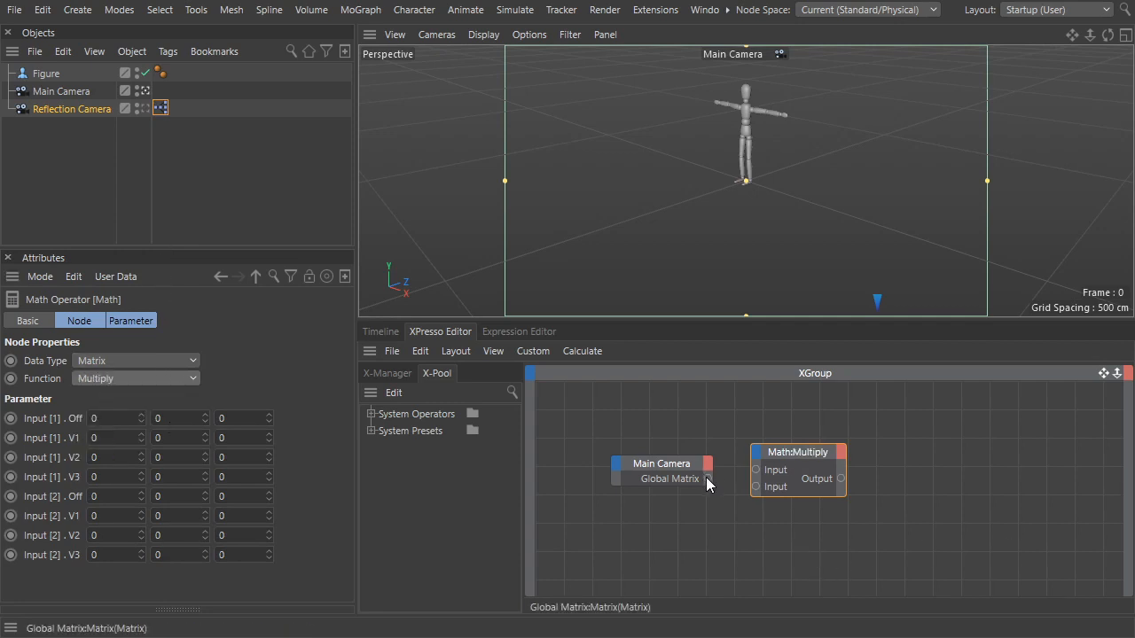
pyautogui.moveTo(707, 479); pyautogui.dragTo(717, 484)
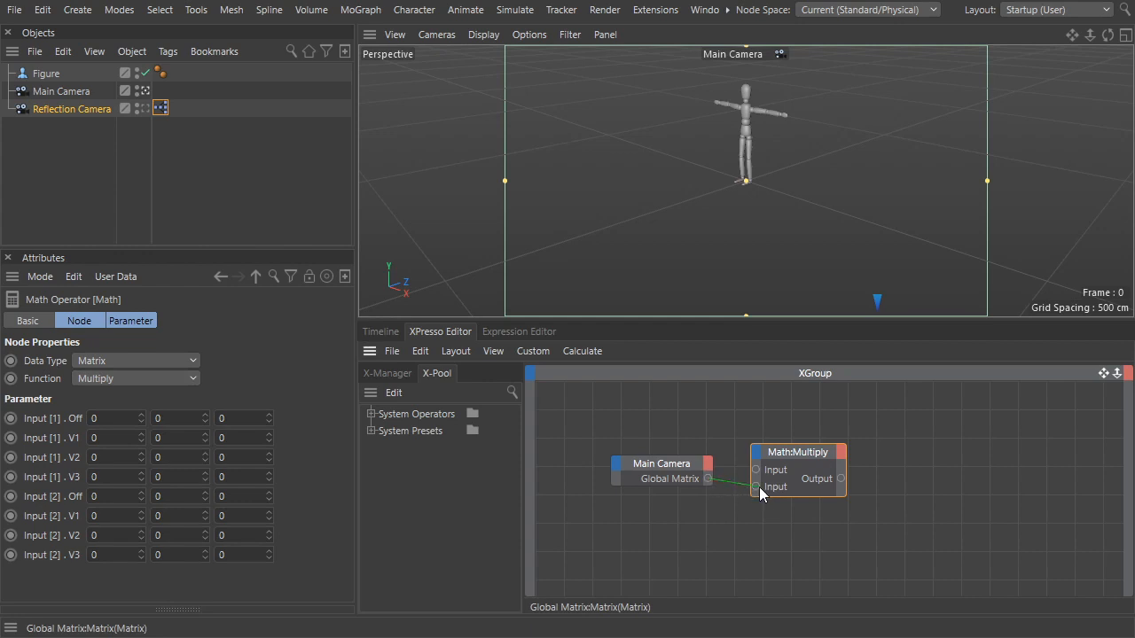
pyautogui.moveTo(756, 492); pyautogui.dragTo(756, 491)
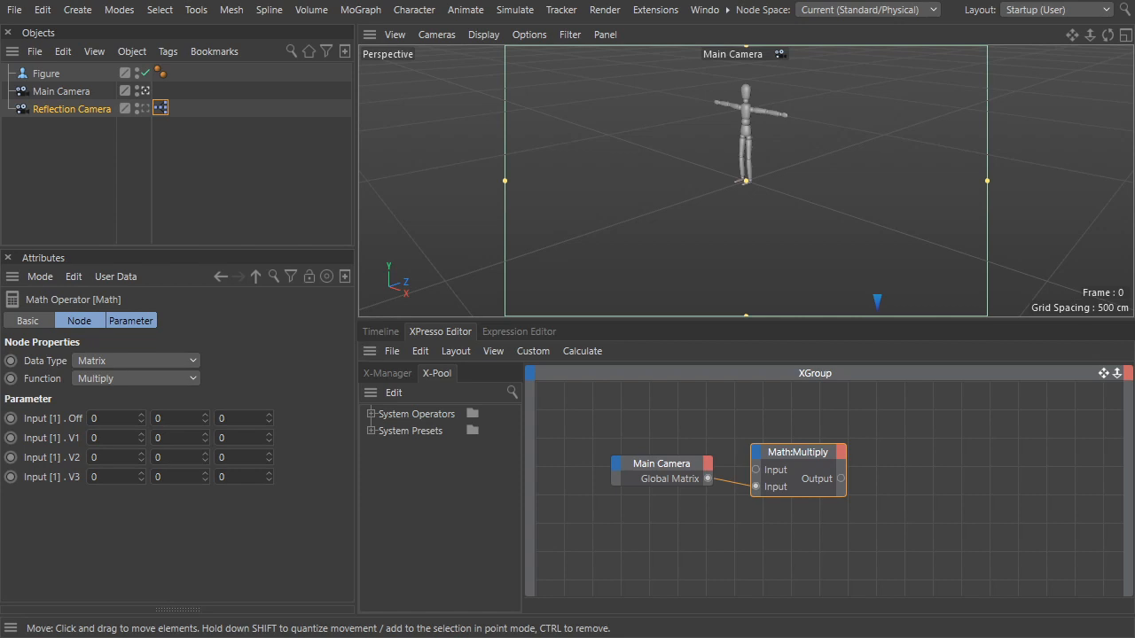
# Step: Set the Multiply node's input matrix diagonal to 1, then change V1 and V2 to -1
pyautogui.click(100, 438)
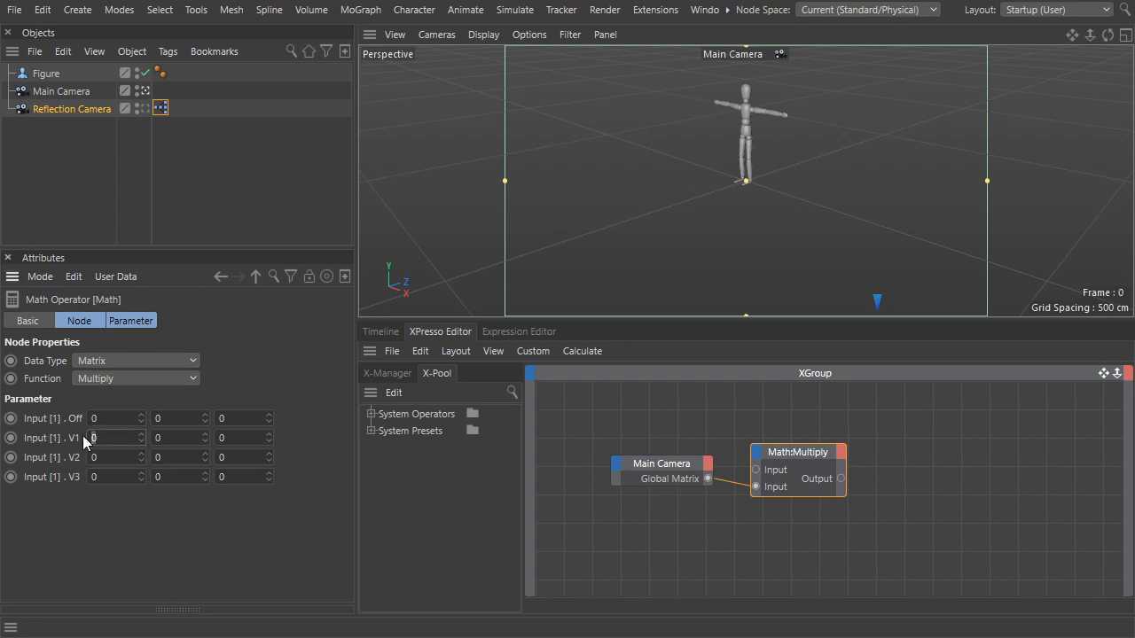
pyautogui.press('Return')
pyautogui.click(107, 438)
pyautogui.press('Tab')
pyautogui.press('Tab')
pyautogui.press('Tab')
pyautogui.press('Tab')
pyautogui.write('-1')
pyautogui.press('Return')
# Step: Feed the Multiply output into Reflection Camera's Global Matrix and view both cameras in the viewport
pyautogui.moveTo(933, 476); pyautogui.dragTo(931, 470)
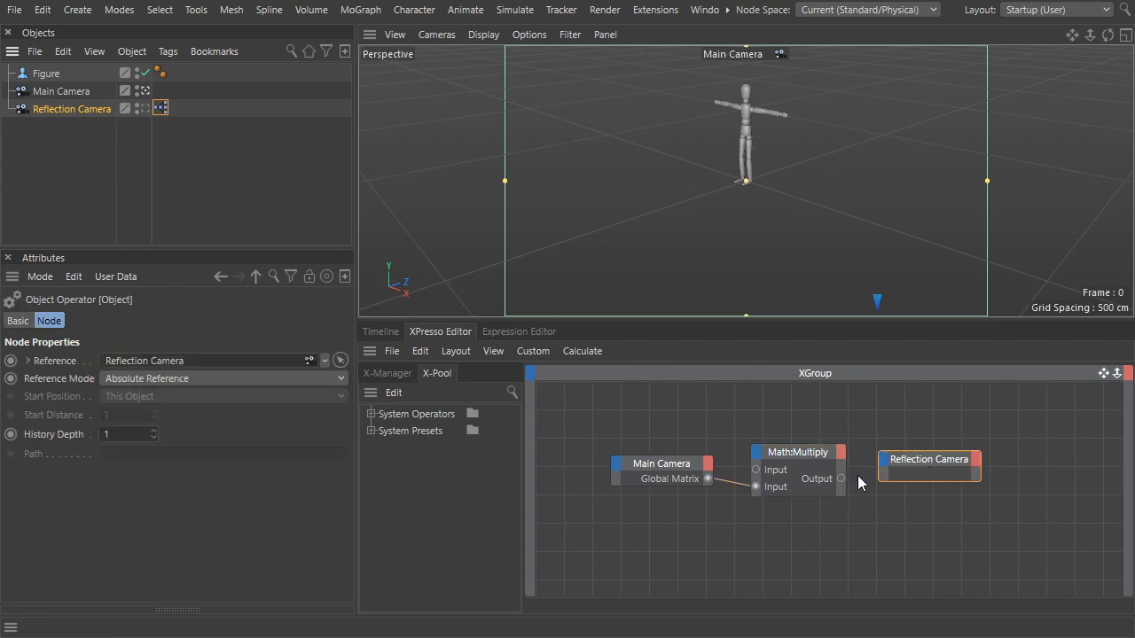
pyautogui.moveTo(838, 477); pyautogui.dragTo(891, 467)
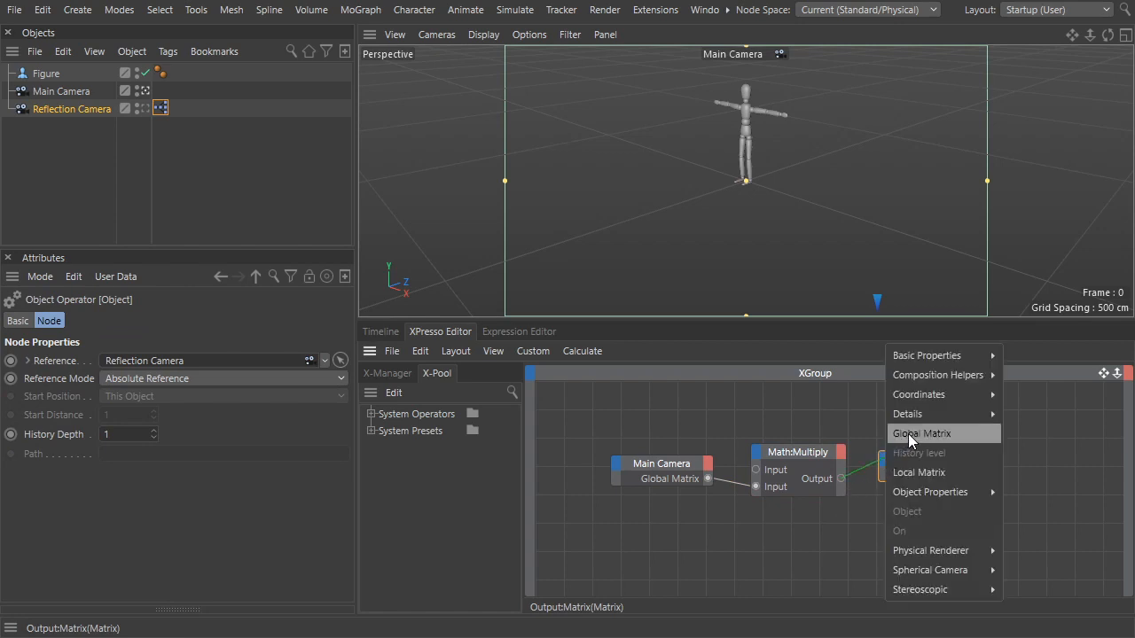
pyautogui.click(908, 434)
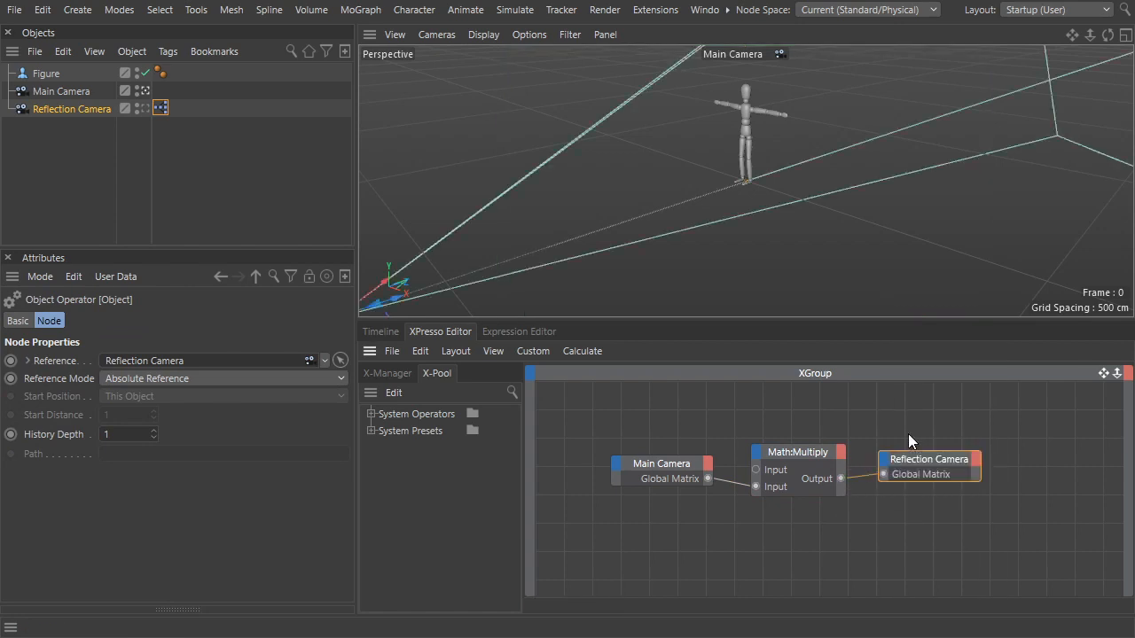
pyautogui.click(145, 92)
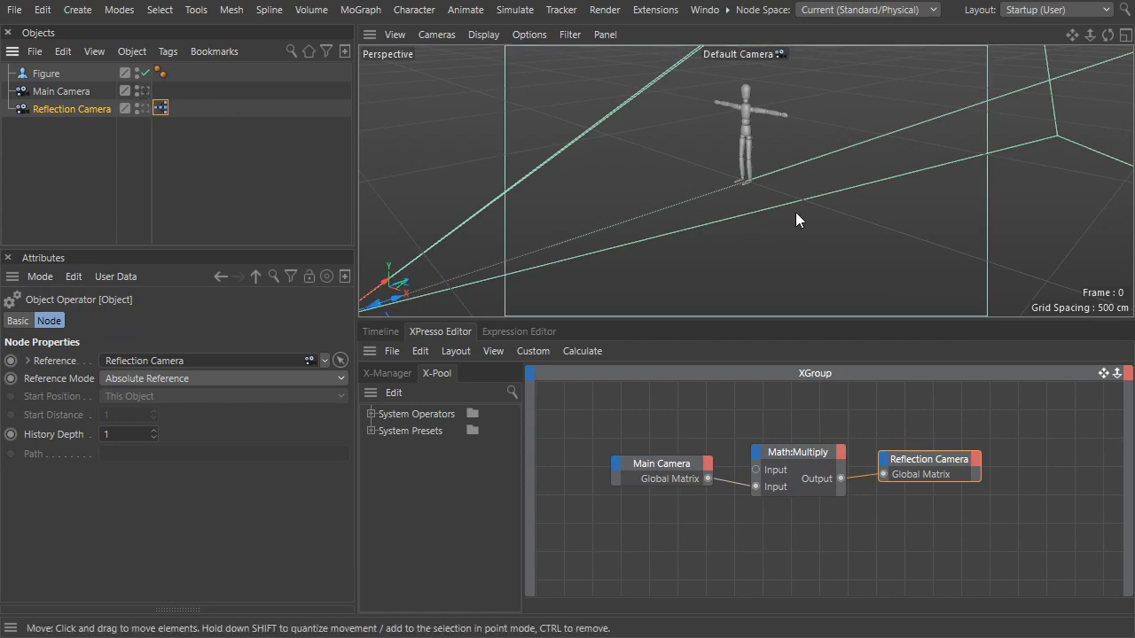
pyautogui.scroll(-5, 791, 203)
pyautogui.moveTo(792, 213)
pyautogui.keyDown('alt'); pyautogui.mouseDown()
pyautogui.moveTo(817, 227)
pyautogui.moveTo(892, 230)
pyautogui.mouseUp(); pyautogui.keyUp('alt')
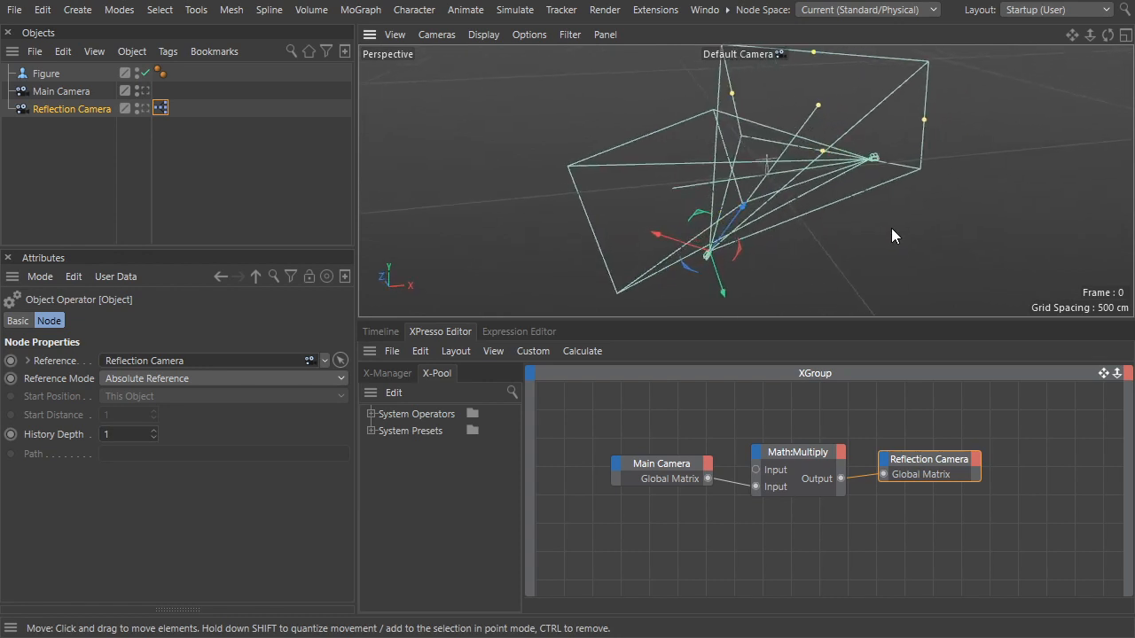
# Step: Play the animation, switch to the Reflection Camera and render it to the Picture Viewer
pyautogui.click(376, 333)
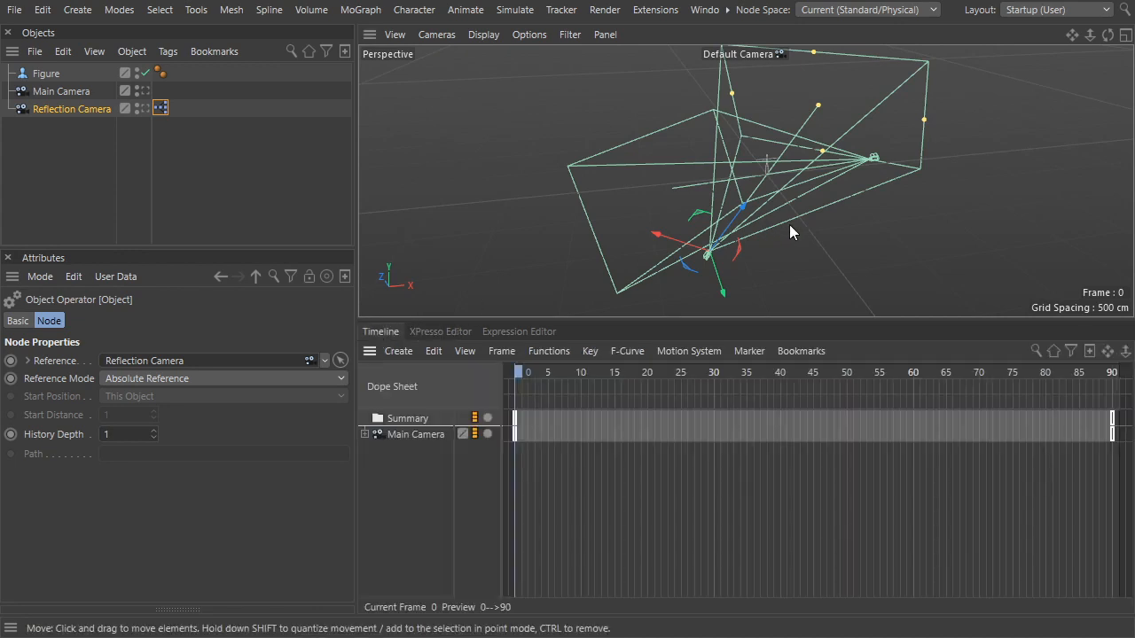
pyautogui.press('F8')
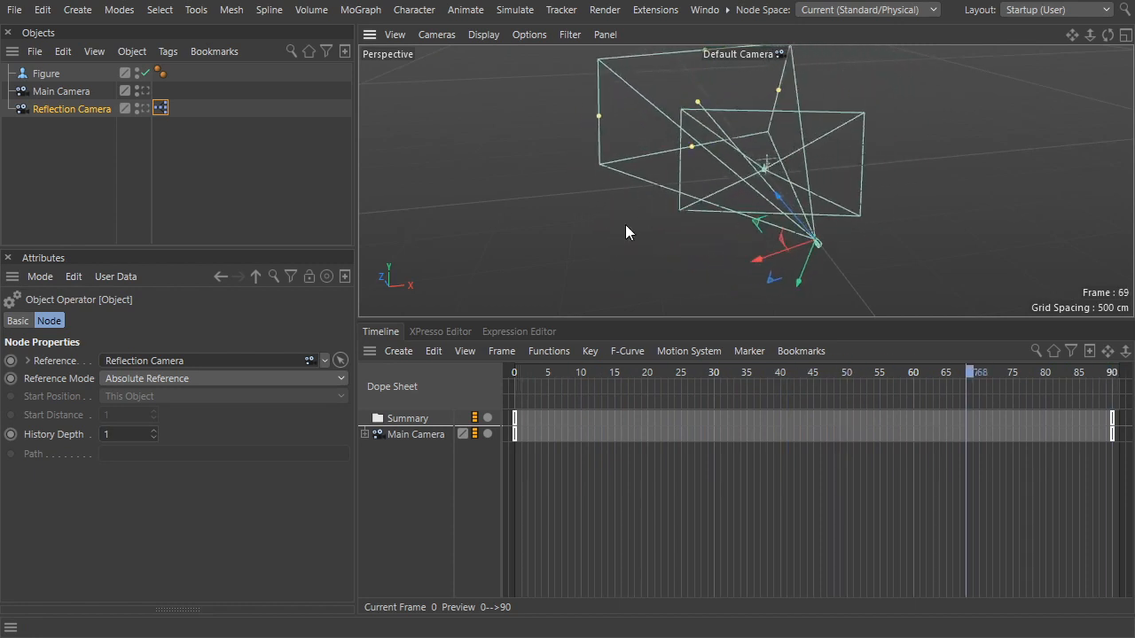
pyautogui.click(144, 108)
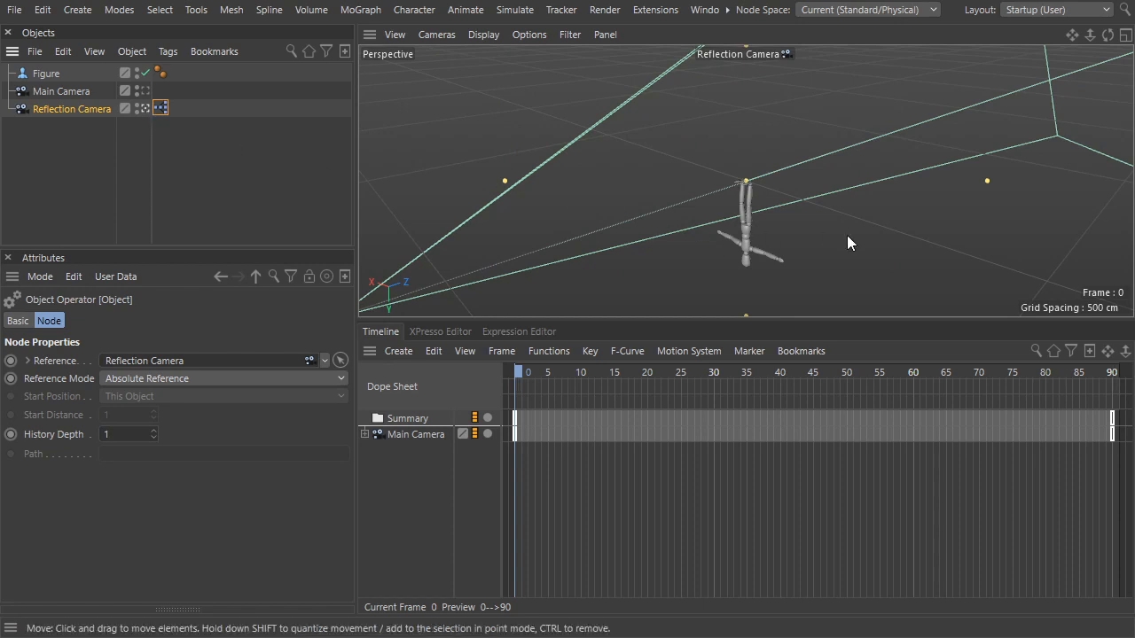
pyautogui.hotkey('shift', 'r')
# Step: Flip between the upright and upside-down renders in the Picture Viewer, then close it
pyautogui.click(913, 303)
pyautogui.click(915, 305)
pyautogui.click(914, 286)
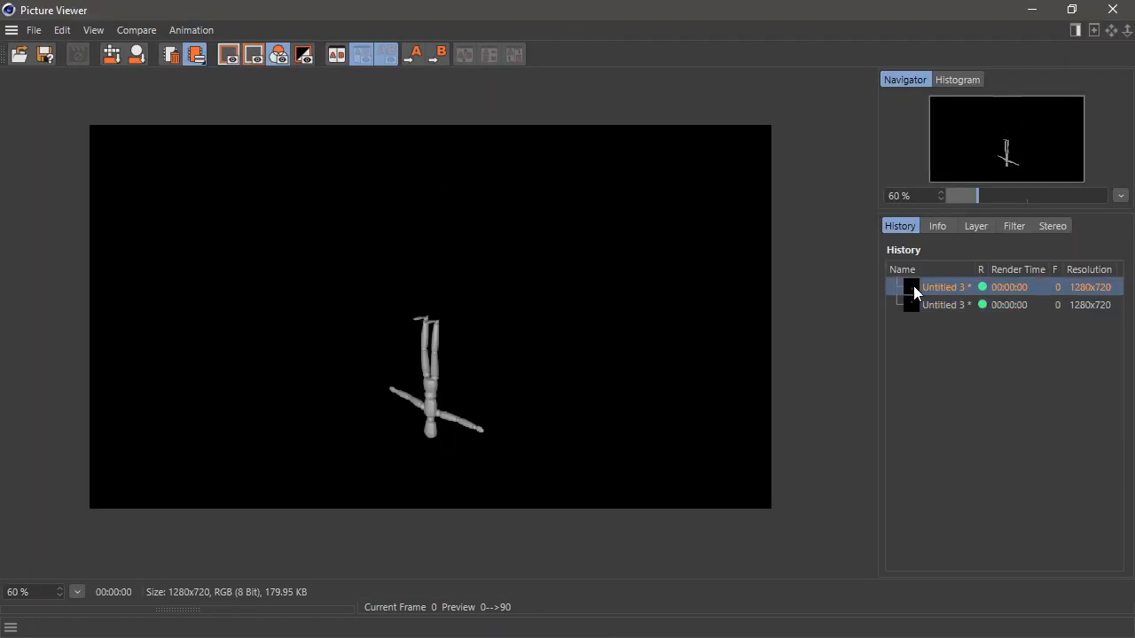
pyautogui.click(913, 302)
pyautogui.click(913, 308)
pyautogui.click(914, 287)
pyautogui.click(915, 288)
pyautogui.click(913, 303)
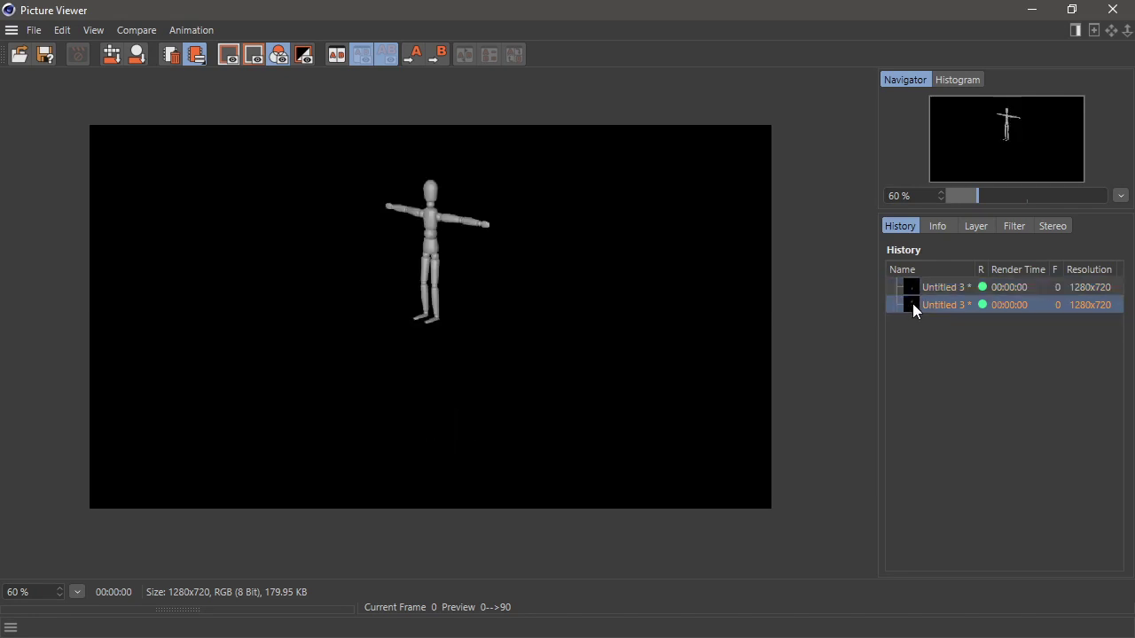
pyautogui.click(1114, 9)
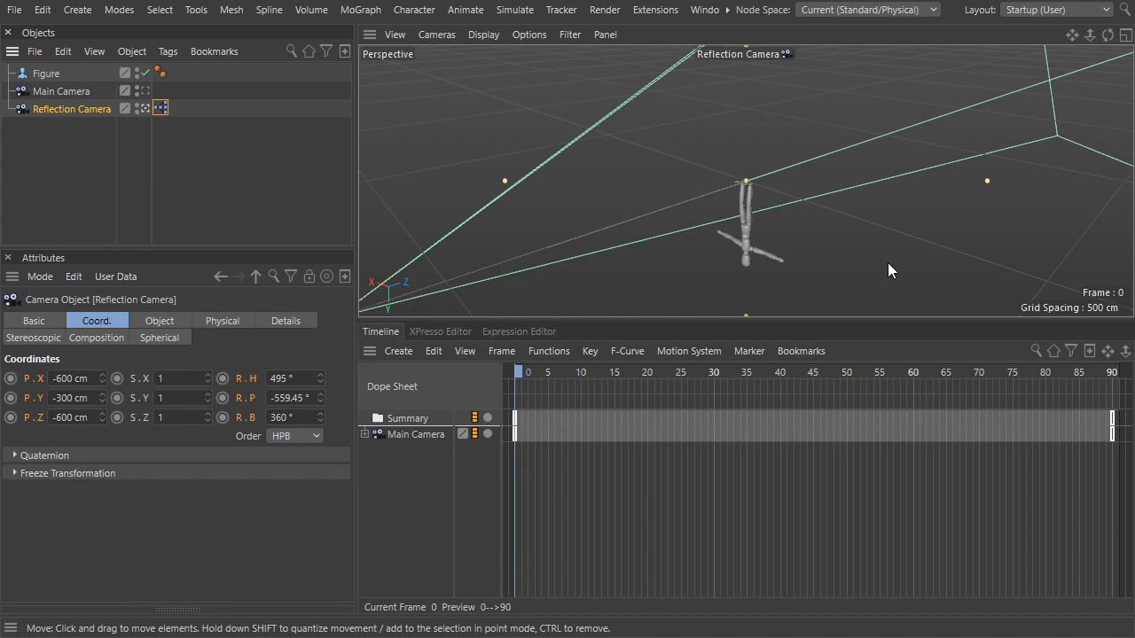
# Step: In Render Settings add a Post Effects multi-pass layer and a Position Pass effect
pyautogui.hotkey('ctrl', 'b')
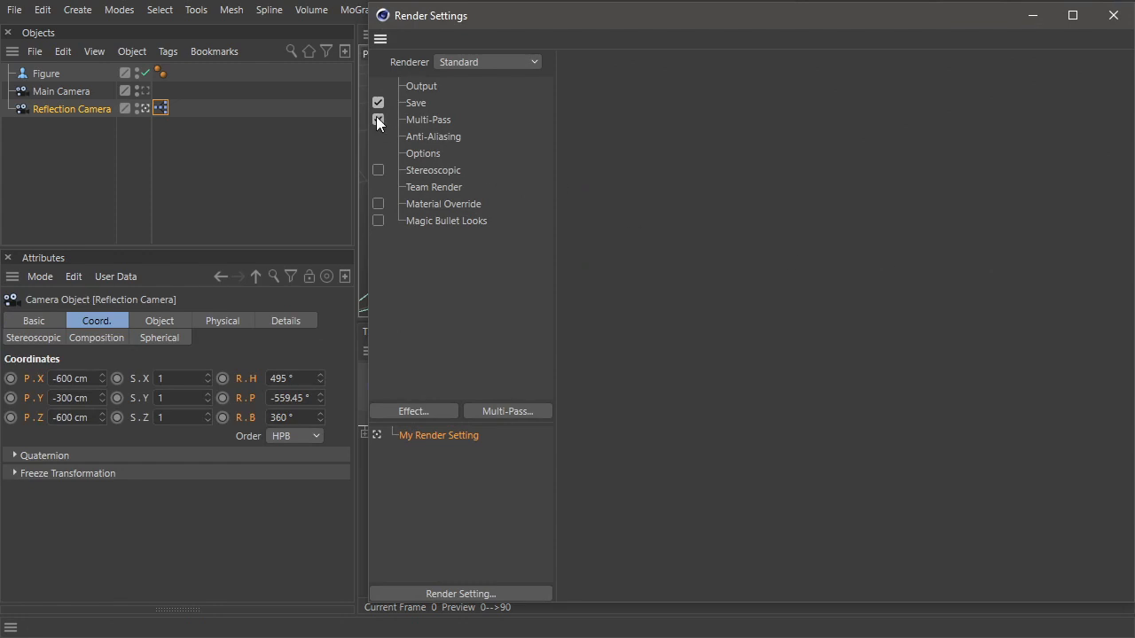
pyautogui.click(521, 411)
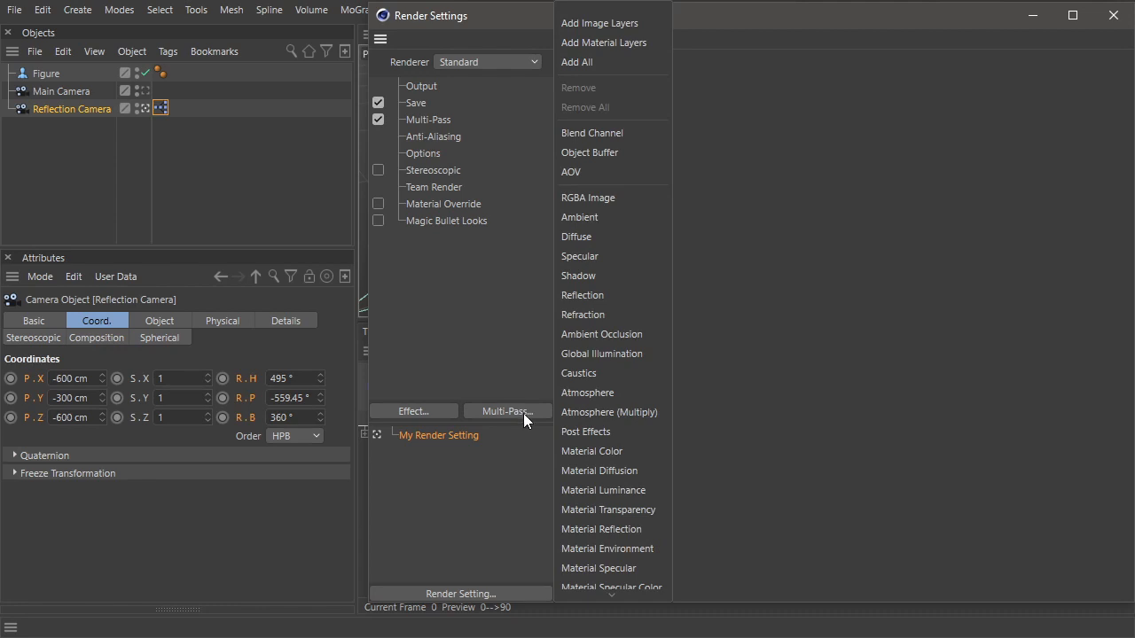
pyautogui.click(582, 433)
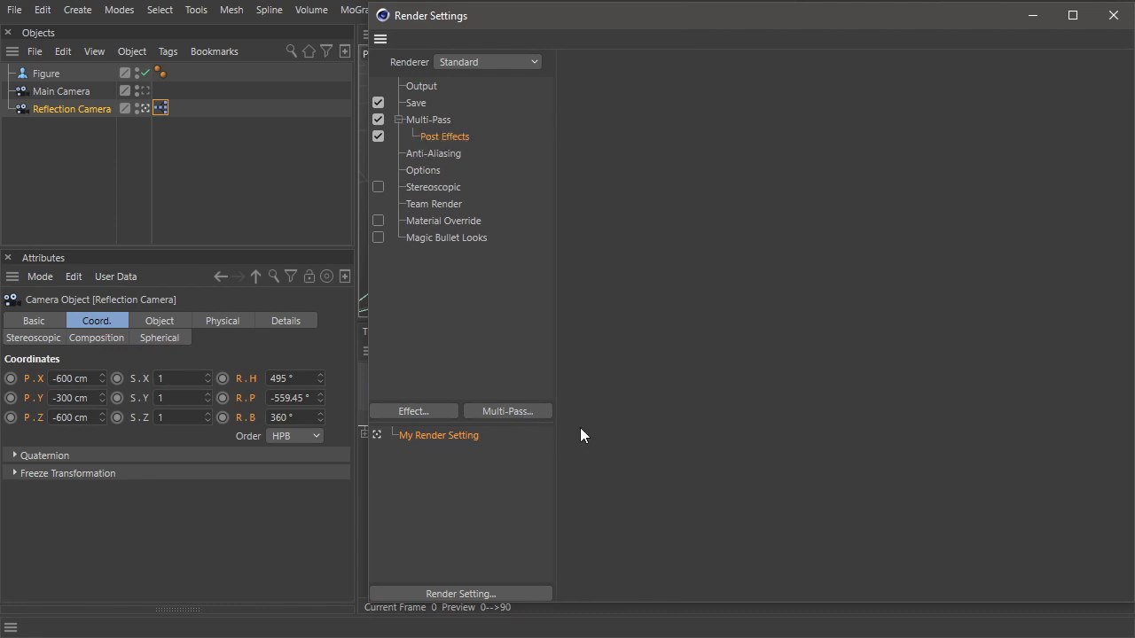
pyautogui.click(428, 411)
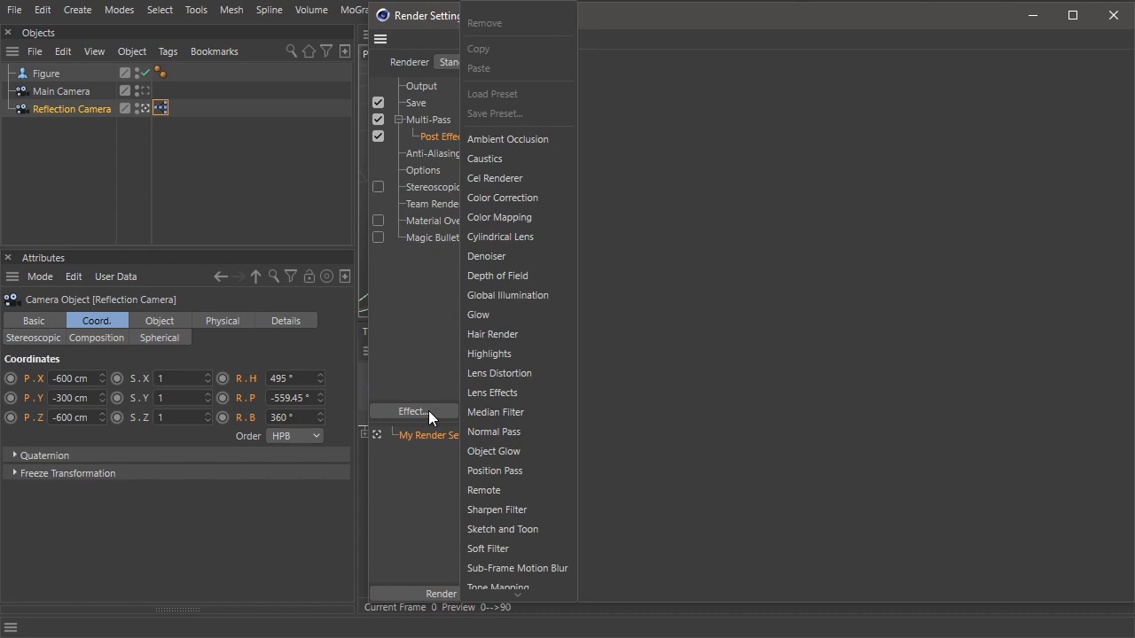
pyautogui.click(520, 472)
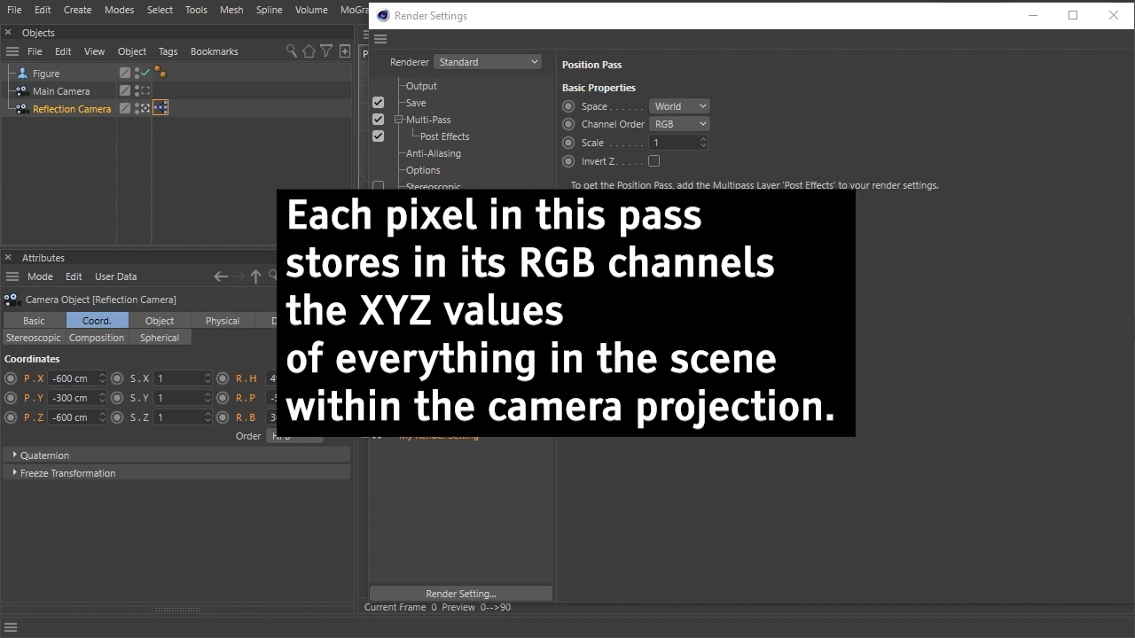
pyautogui.click(1112, 15)
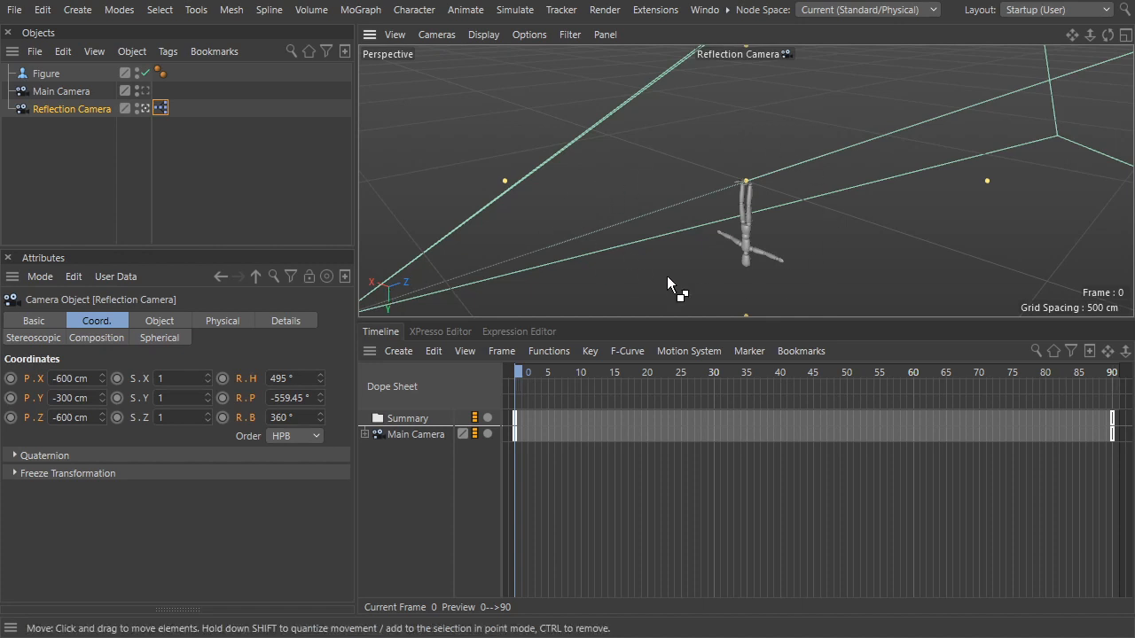
pyautogui.hotkey('ctrl', 'b')
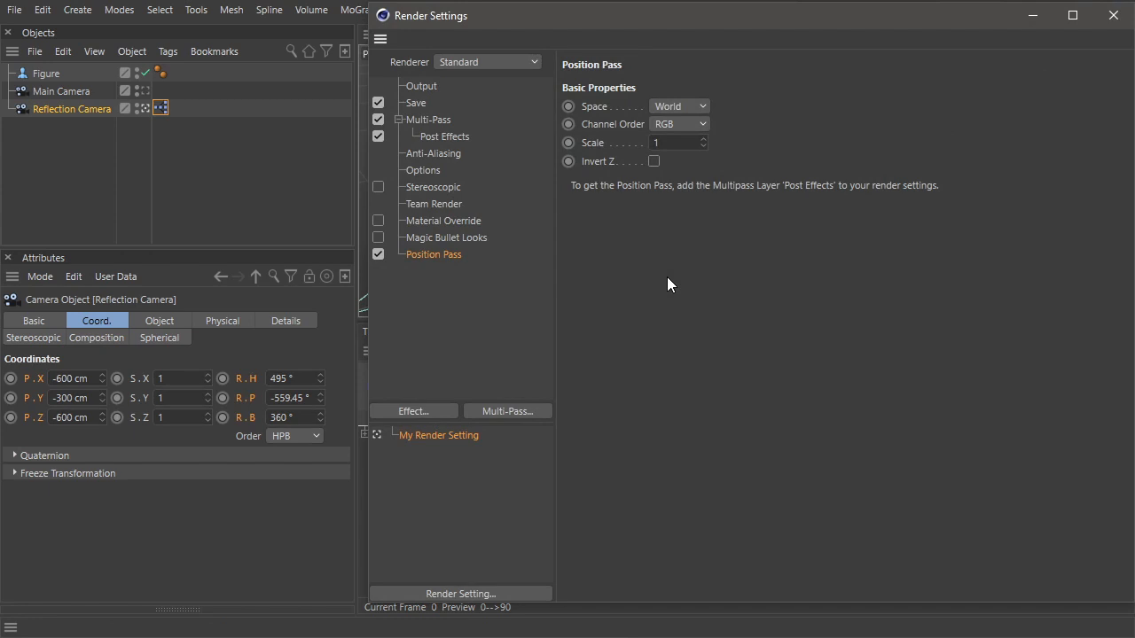
pyautogui.click(680, 108)
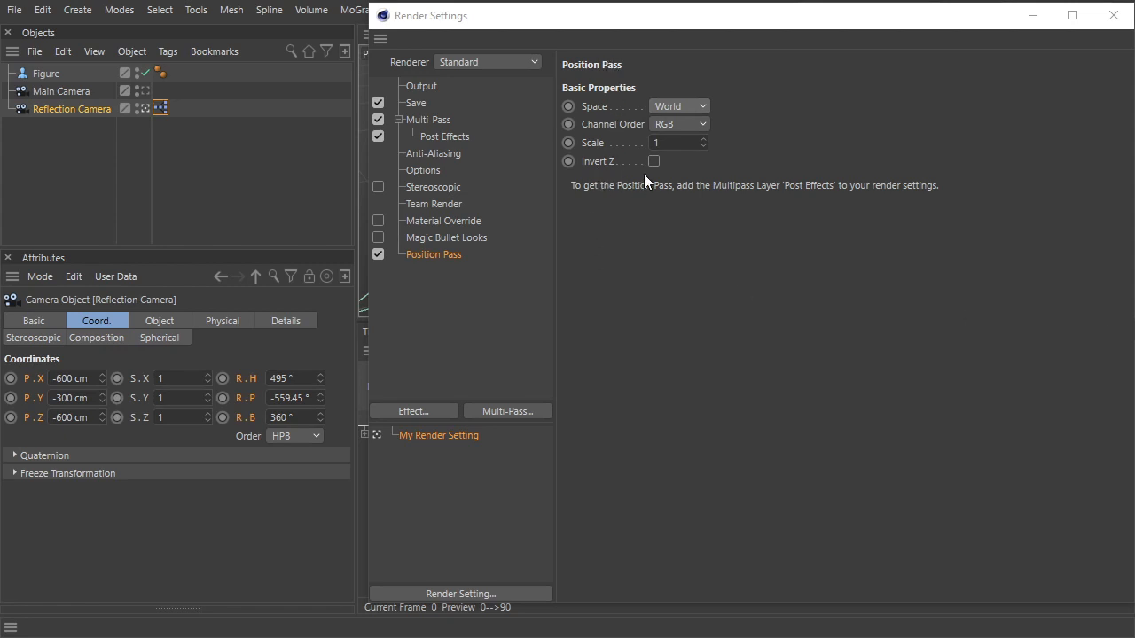
# Step: Read the Figure's 180.094 cm height from the Coordinates manager and enter 1 ÷ 180.094 in Calculator
pyautogui.click(1112, 16)
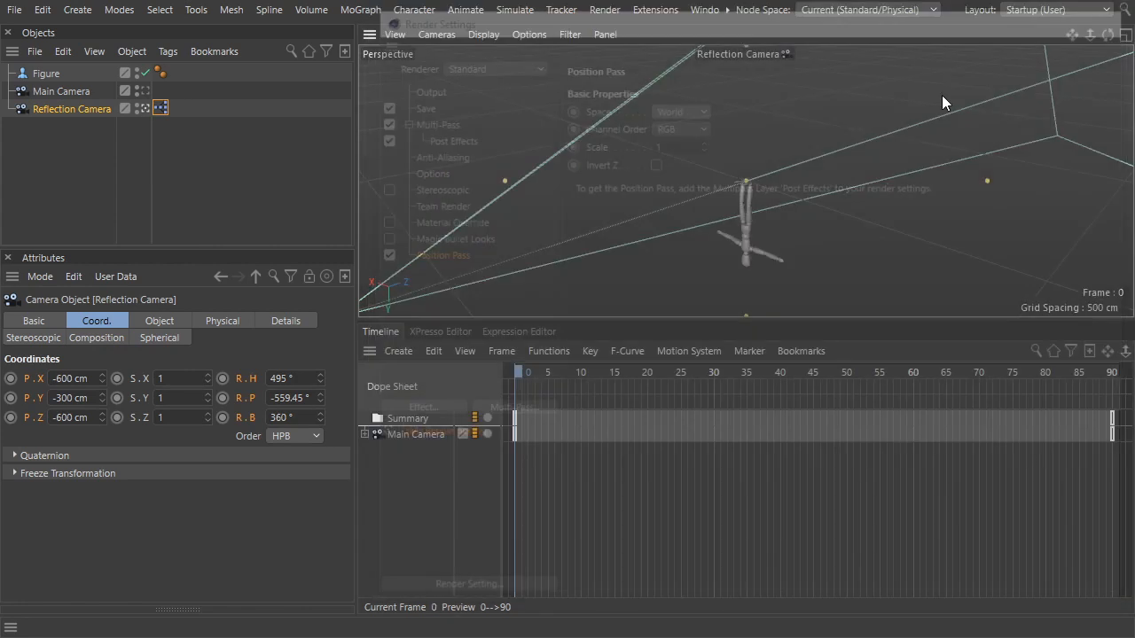
pyautogui.click(40, 73)
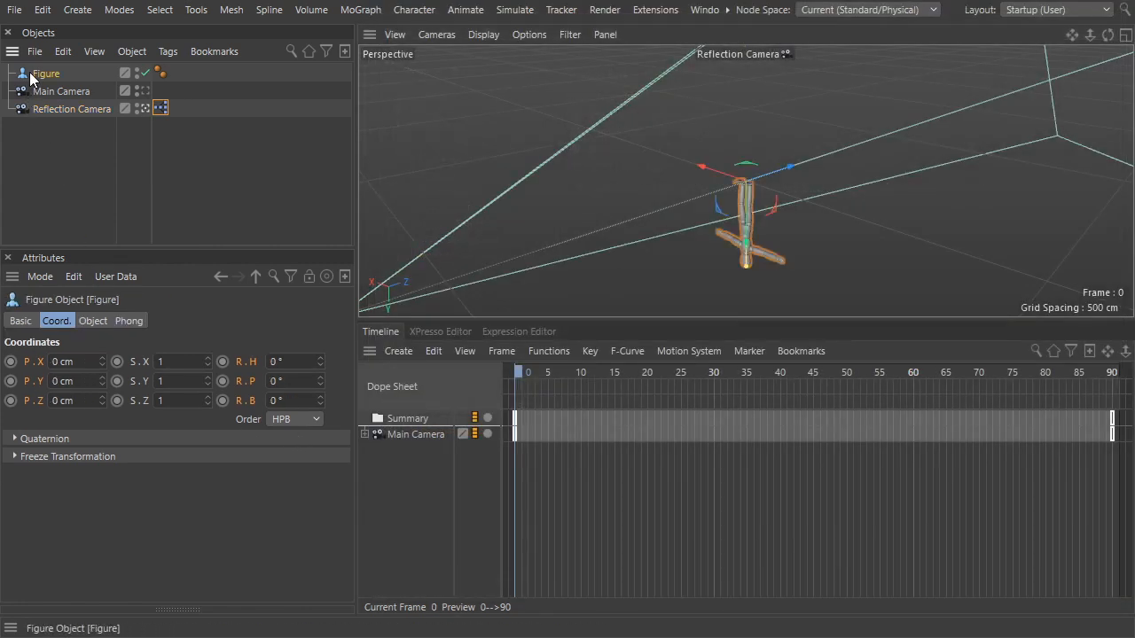
pyautogui.click(100, 615)
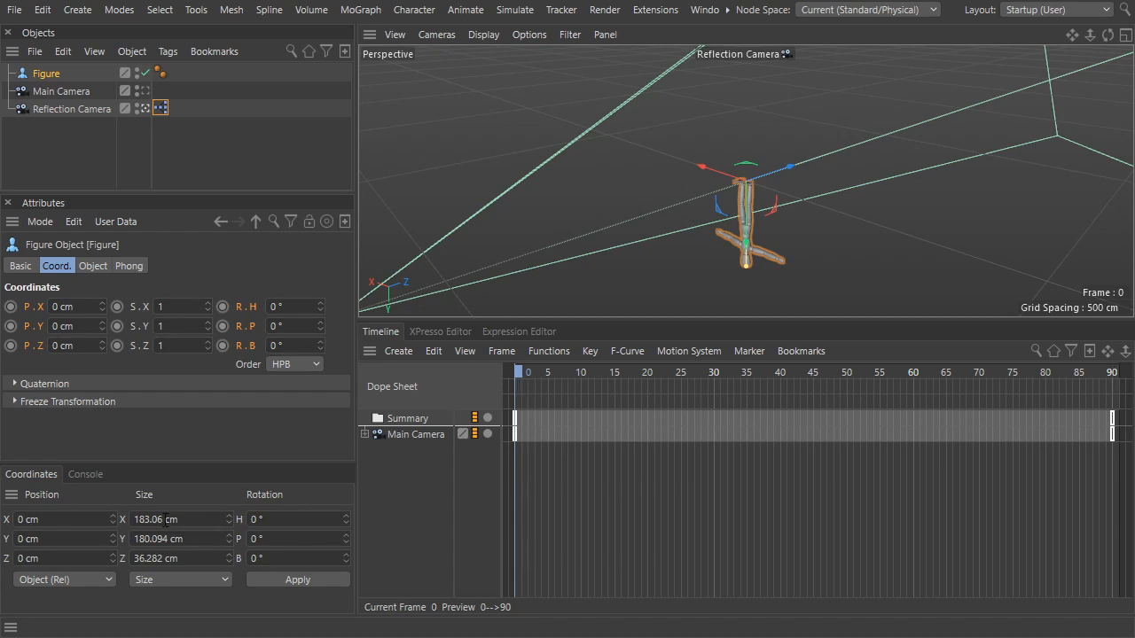
pyautogui.moveTo(163, 519); pyautogui.dragTo(129, 521)
pyautogui.moveTo(168, 539); pyautogui.dragTo(133, 539)
pyautogui.hotkey('ctrl', 'c')
pyautogui.press('XF86Calculator')
pyautogui.write('1/')
pyautogui.hotkey('ctrl', 'v')
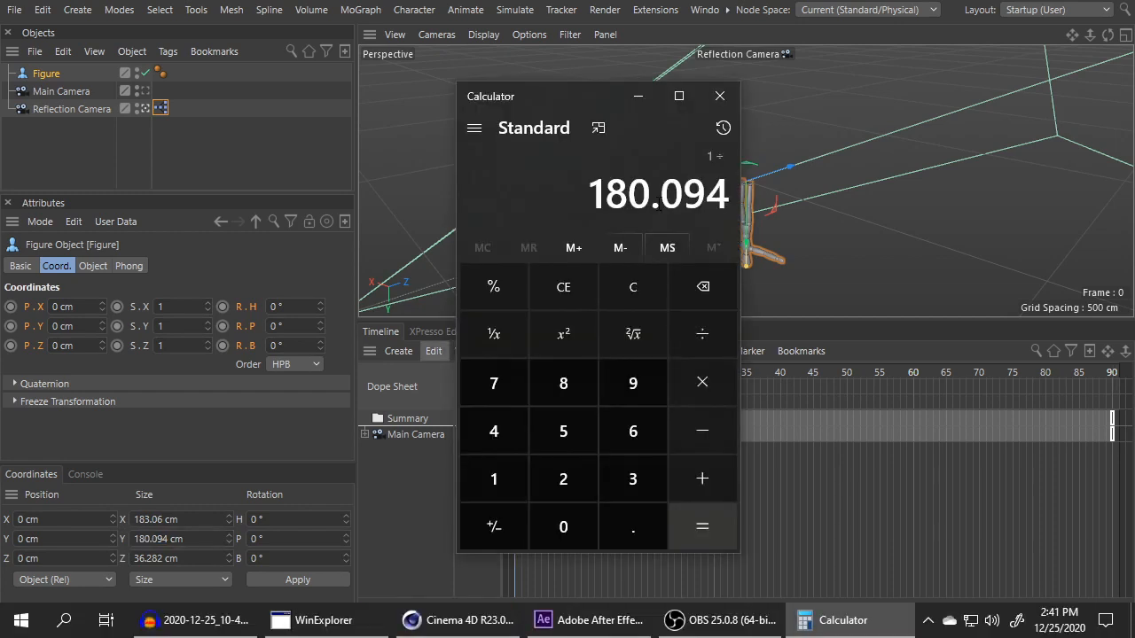
# Step: Paste the calculated 0.006 into the Position Pass Scale and render a test preview
pyautogui.press('Return')
pyautogui.rightClick(658, 206)
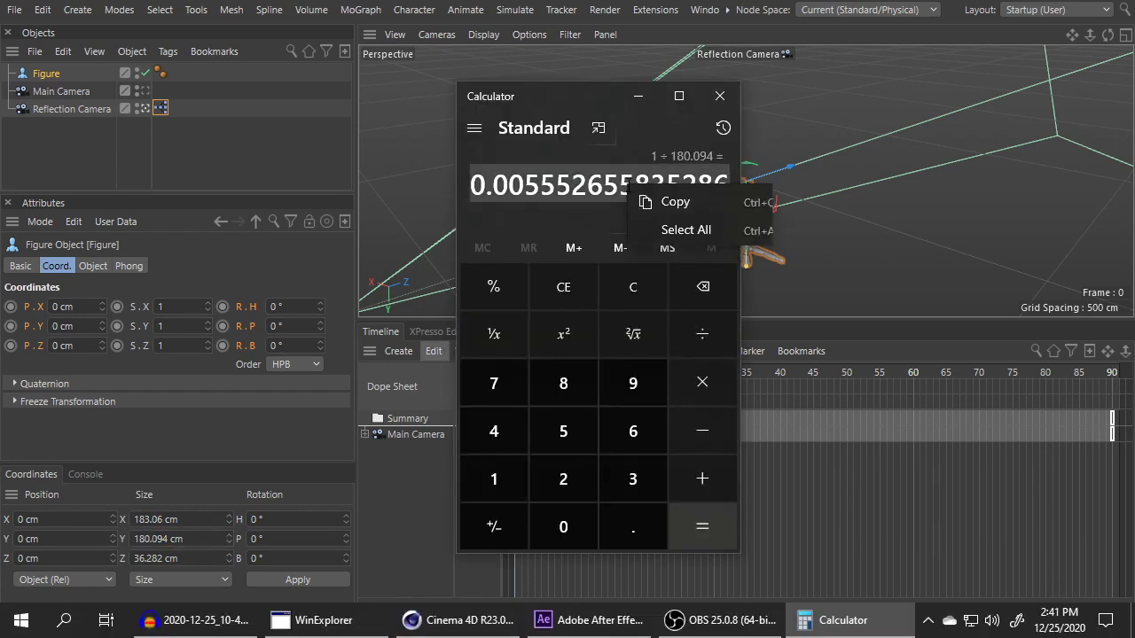
pyautogui.click(675, 203)
pyautogui.click(287, 266)
pyautogui.hotkey('ctrl', 'b')
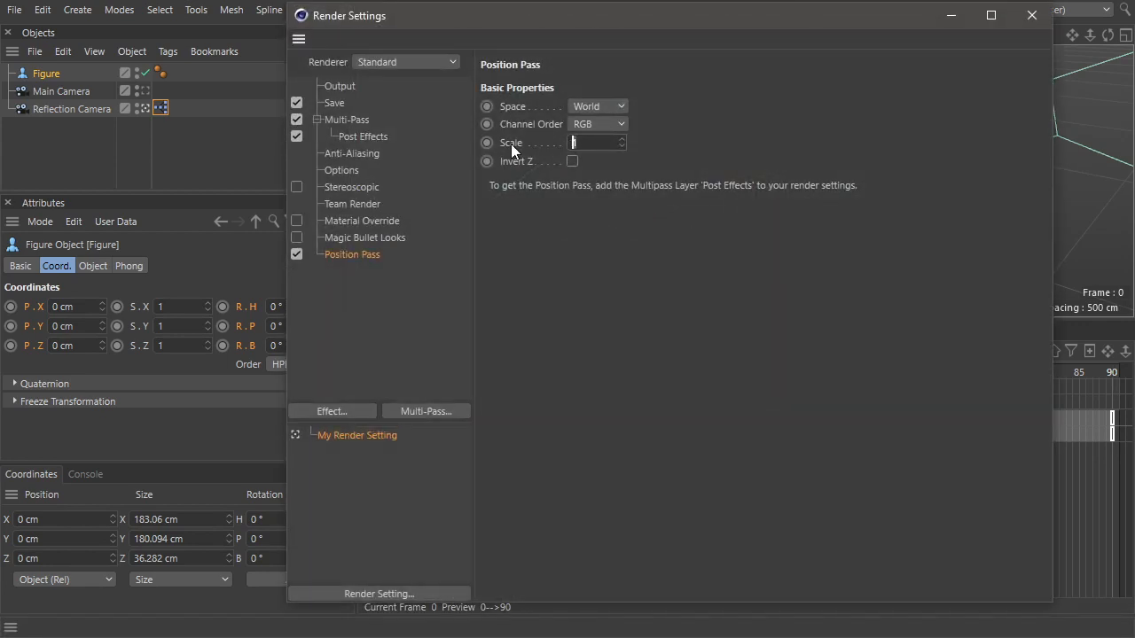
pyautogui.hotkey('ctrl', 'v')
pyautogui.press('Return')
pyautogui.press('Escape')
pyautogui.hotkey('shift', 'r')
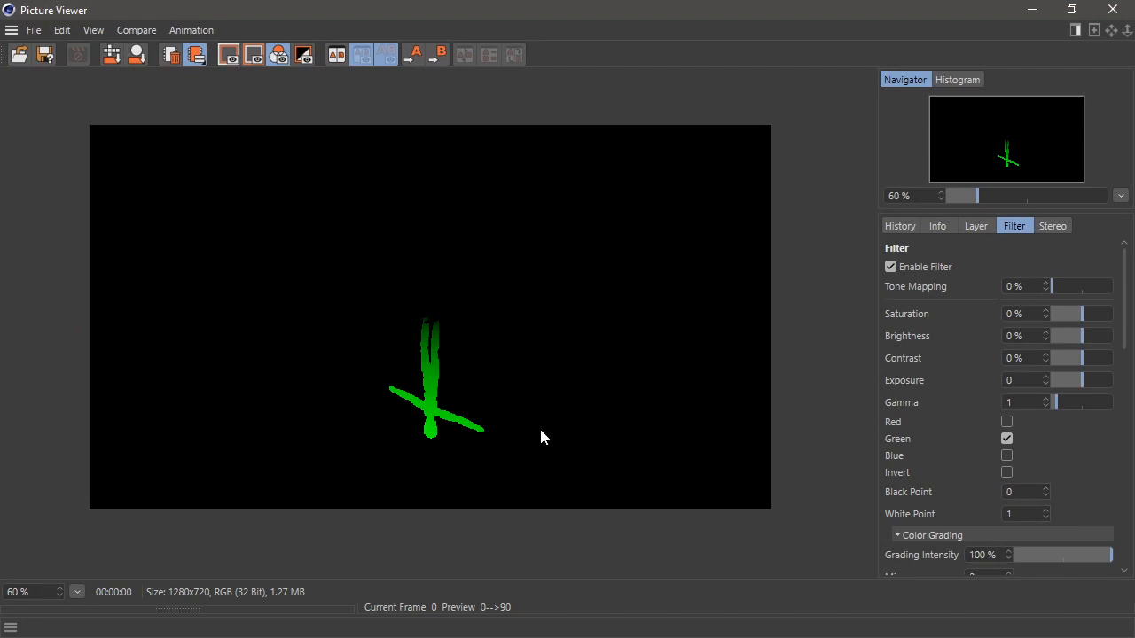
pyautogui.scroll(2, 423, 409)
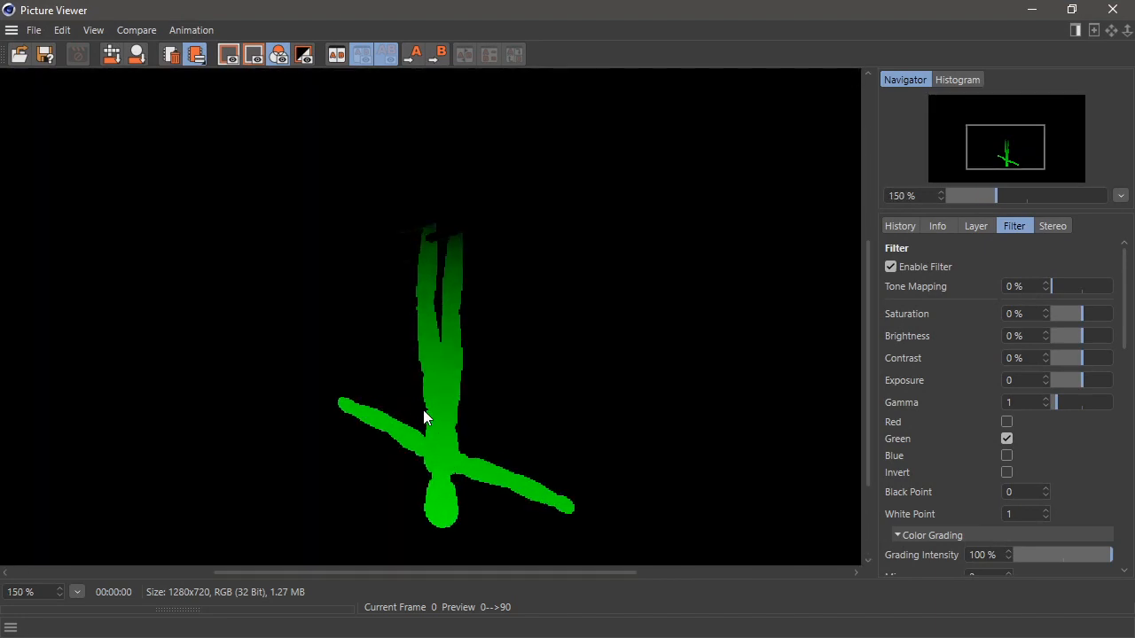
pyautogui.scroll(3, 444, 399)
pyautogui.scroll(1, 470, 381)
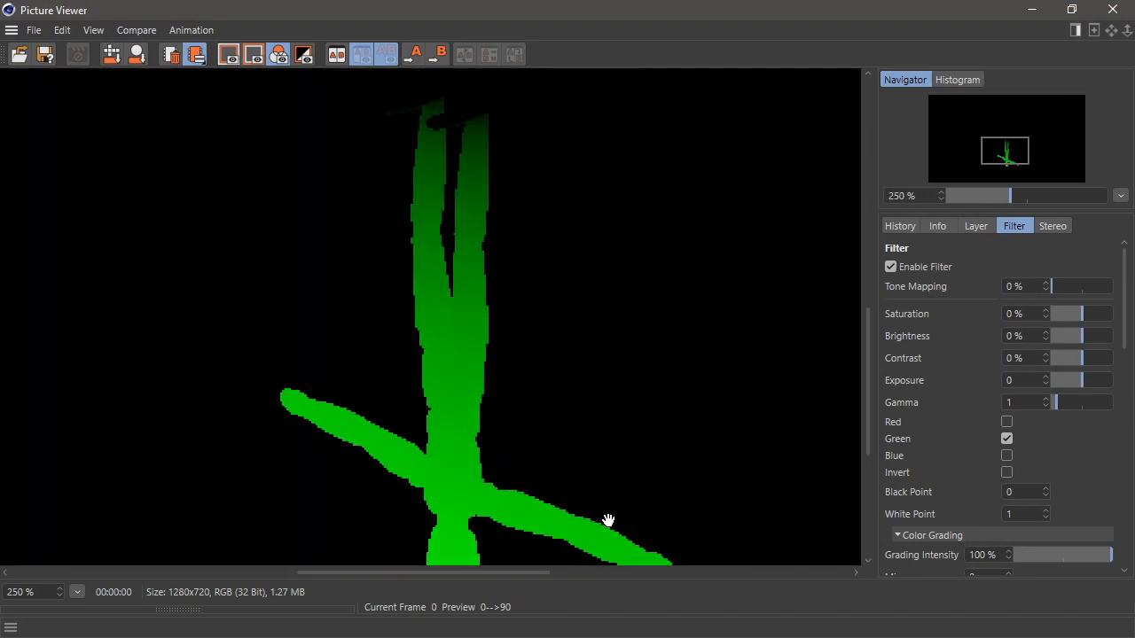
# Step: Add a Plane oriented +Z and offset it 18 cm along Z behind the figure
pyautogui.click(1116, 10)
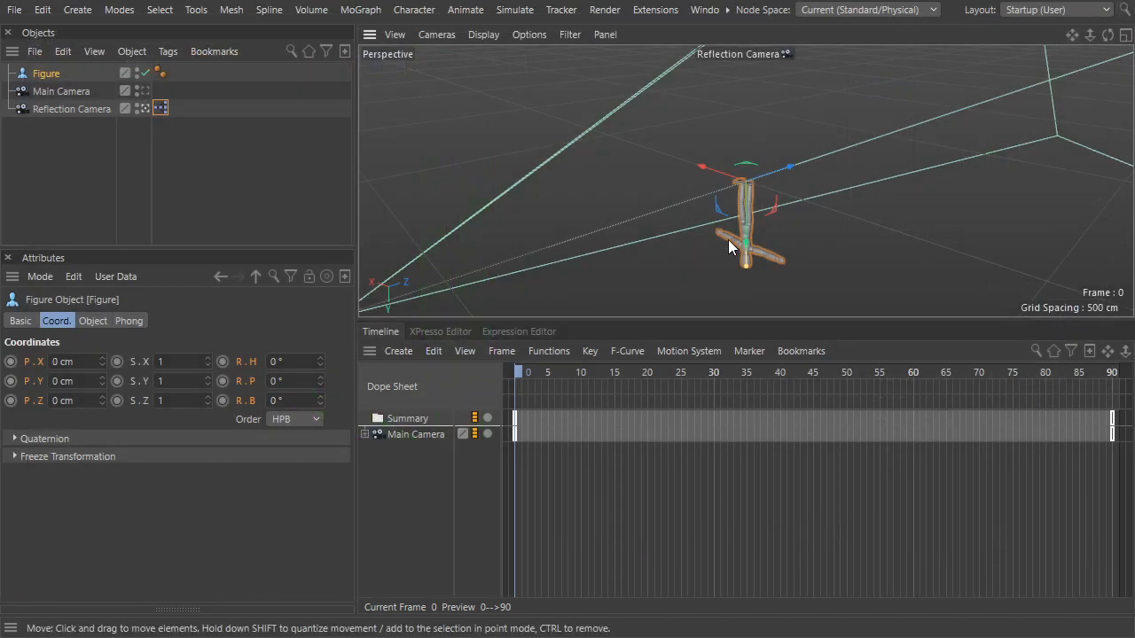
pyautogui.hotkey('shift', 'c')
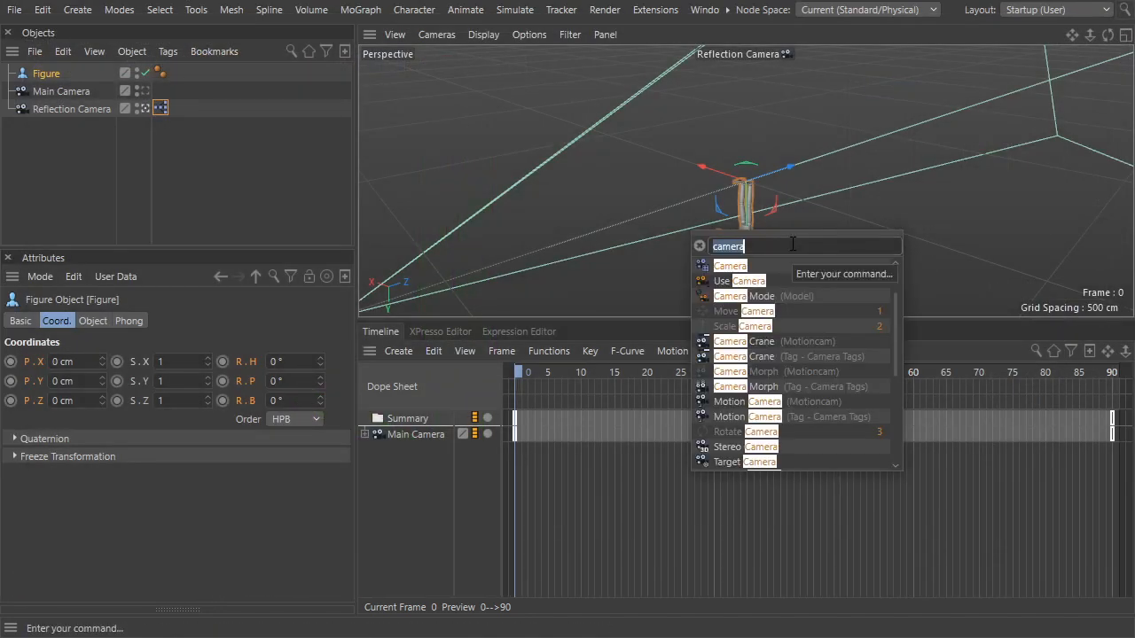
pyautogui.write('plane')
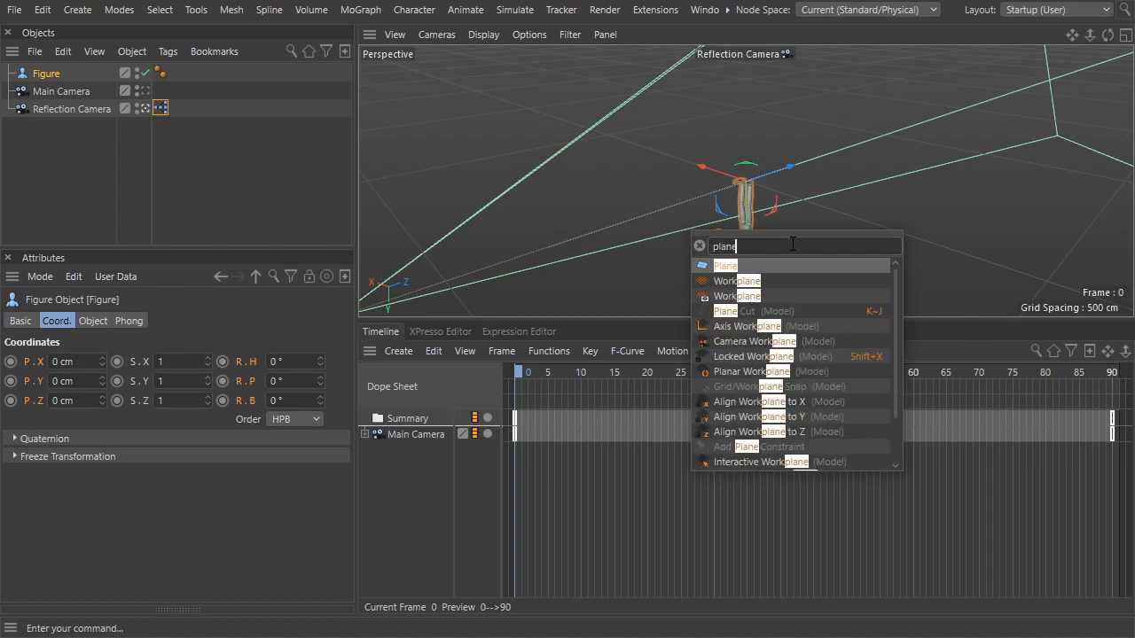
pyautogui.click(725, 266)
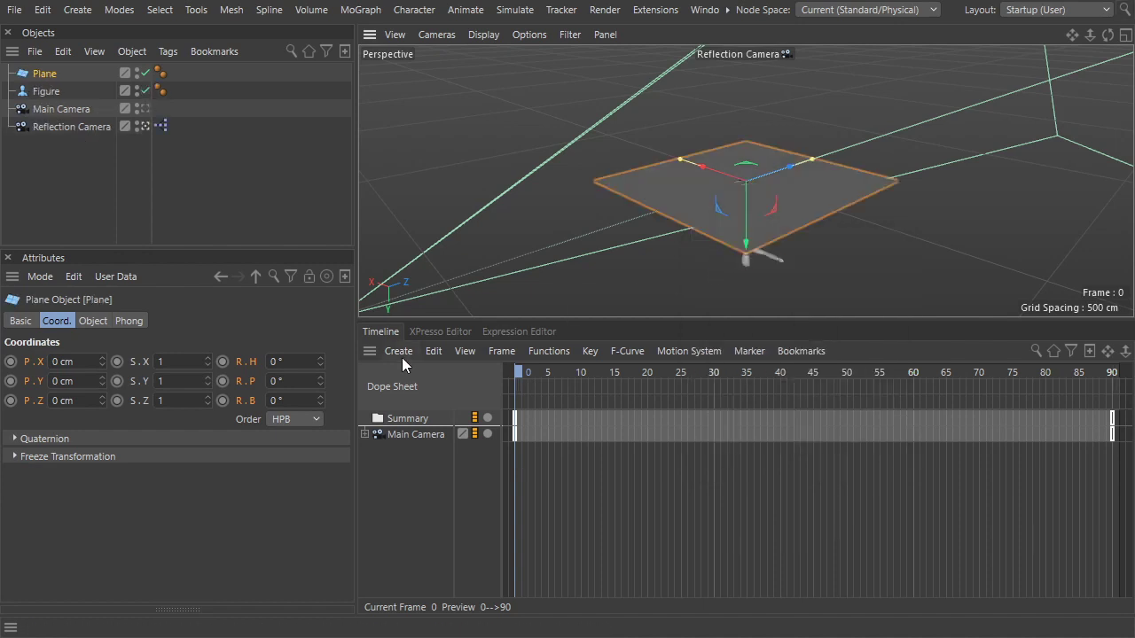
pyautogui.click(84, 321)
pyautogui.click(127, 441)
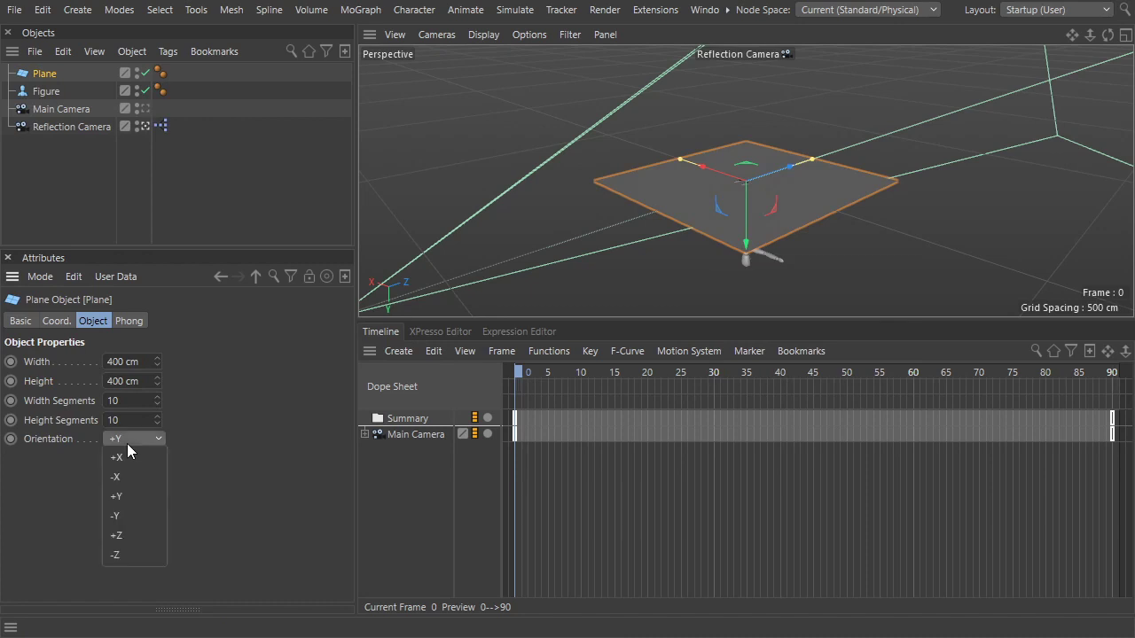
pyautogui.click(125, 536)
pyautogui.click(64, 321)
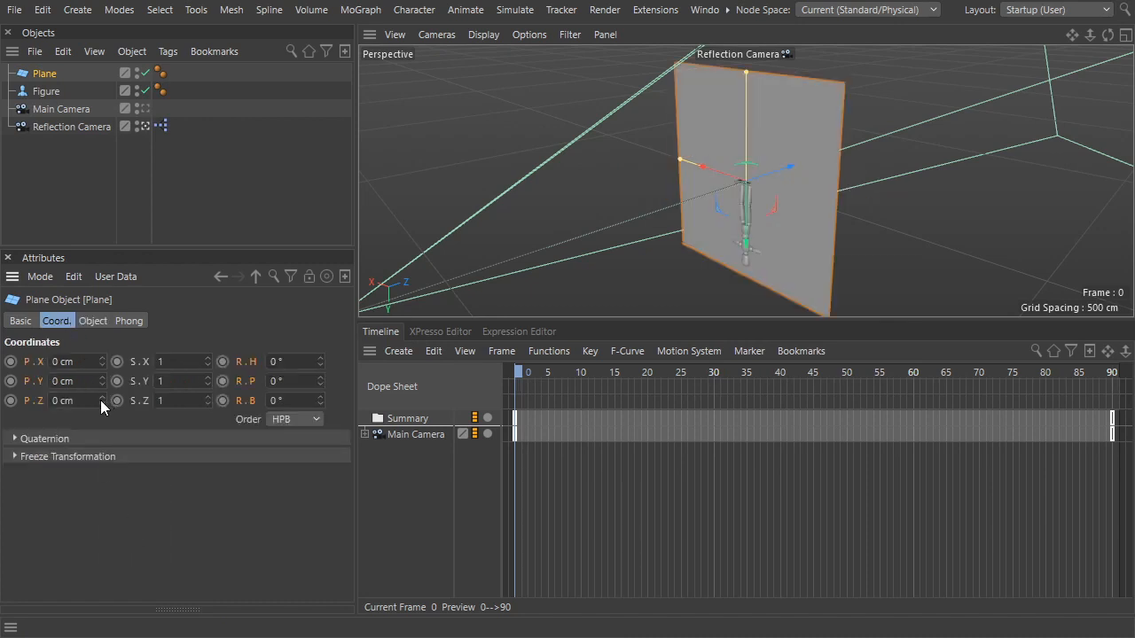
pyautogui.moveTo(102, 400); pyautogui.dragTo(102, 384)
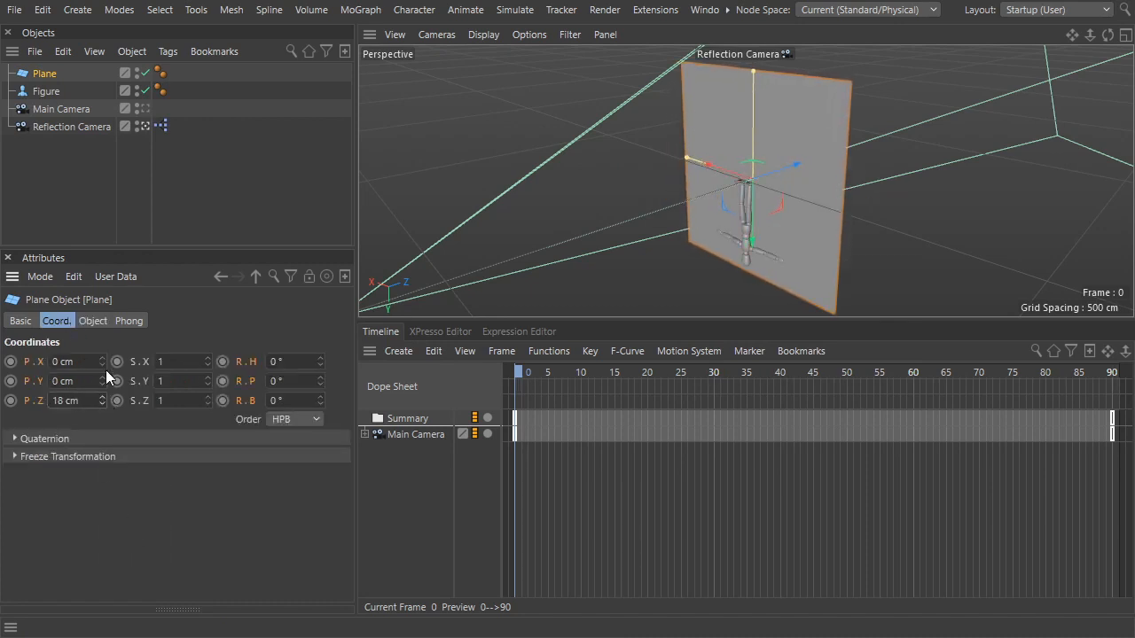
# Step: Set the plane's width and height to 10000 cm
pyautogui.click(90, 323)
pyautogui.moveTo(107, 362); pyautogui.dragTo(128, 362)
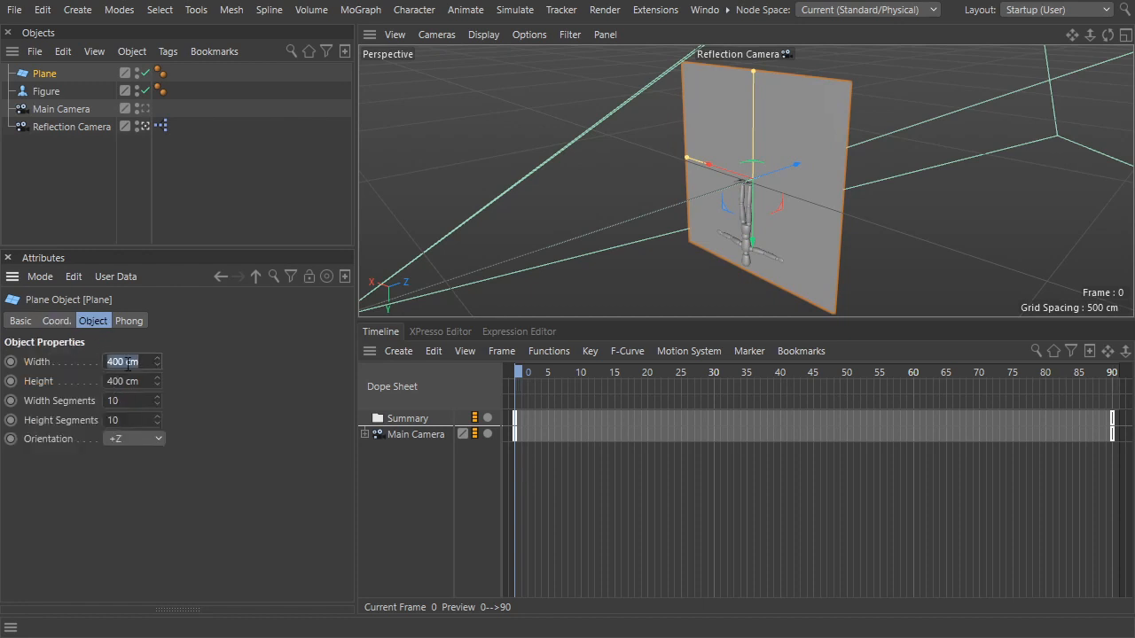
pyautogui.write('10000')
pyautogui.press('Tab')
pyautogui.write('1000')
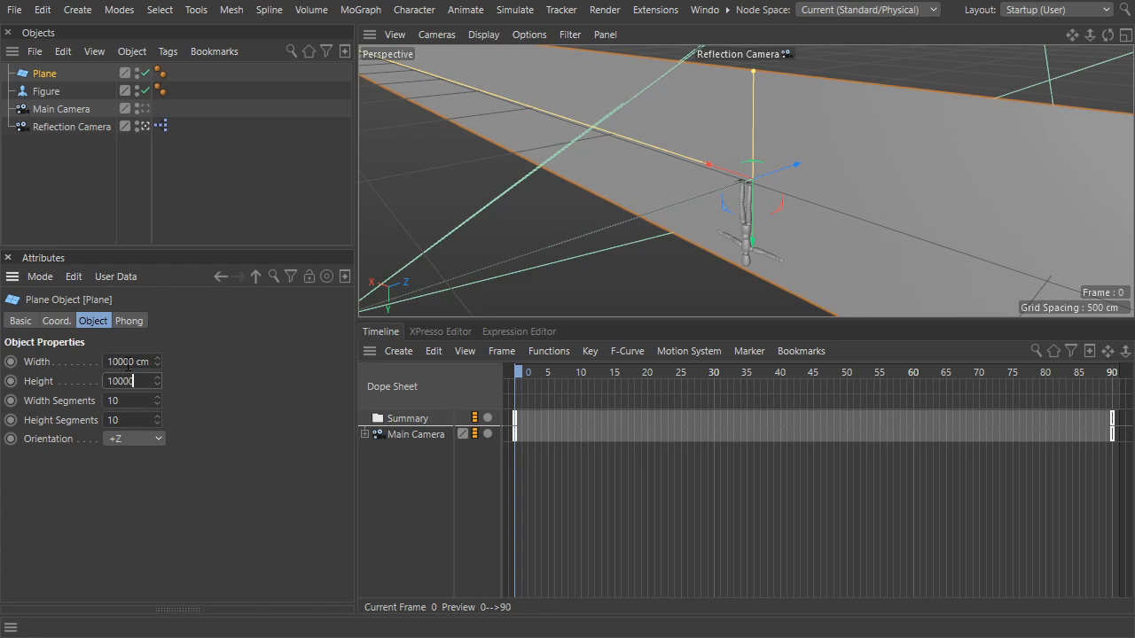
pyautogui.press('Return')
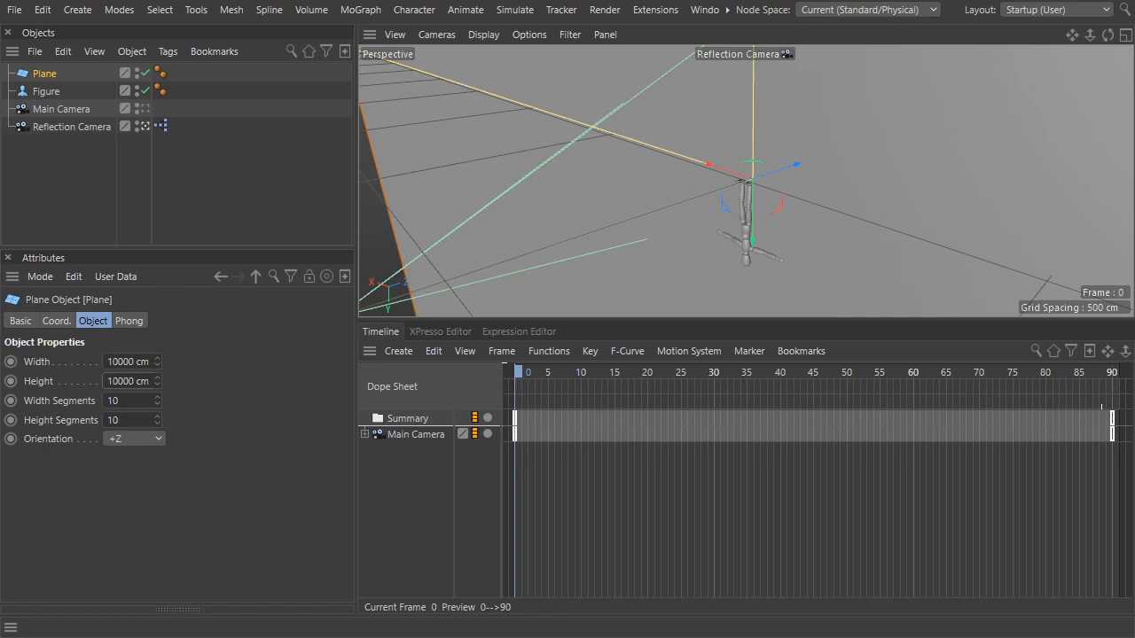
# Step: In Render Settings Save, set the multi-pass to 32-bit OpenEXR saved as 'Reflection - Position Pass'
pyautogui.hotkey('ctrl', 'b')
pyautogui.click(291, 102)
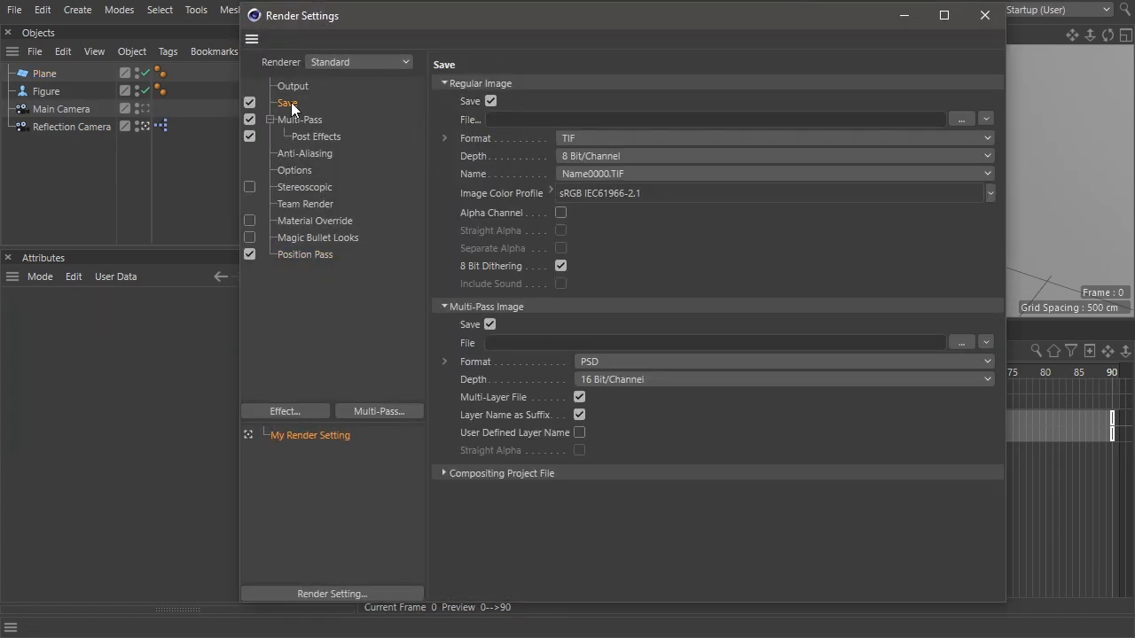
pyautogui.click(645, 362)
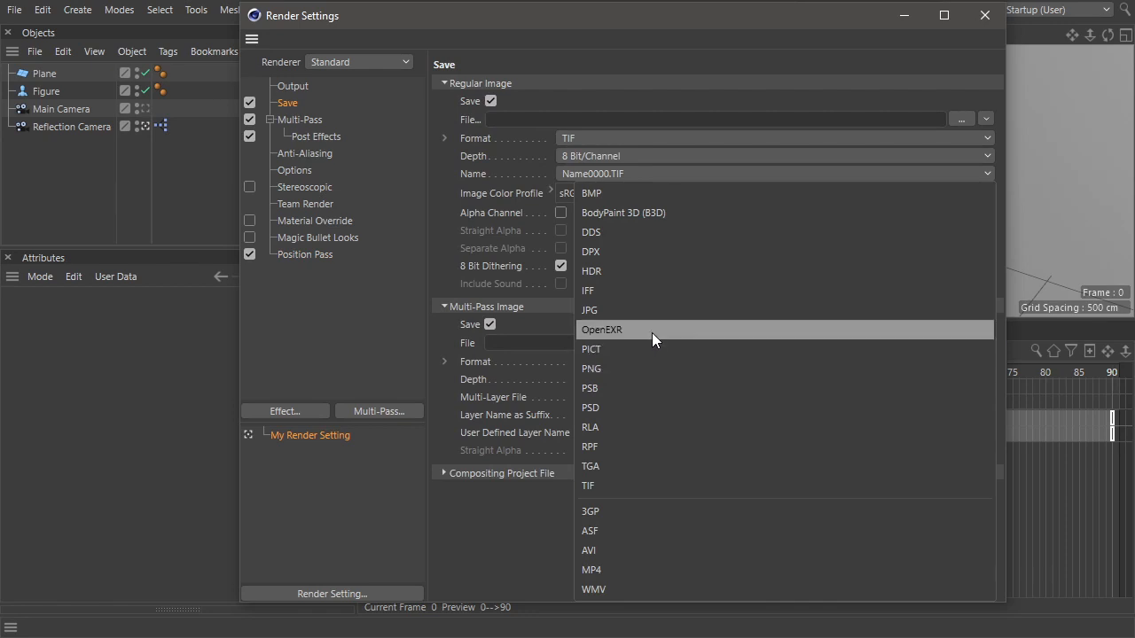
pyautogui.click(652, 334)
pyautogui.click(635, 388)
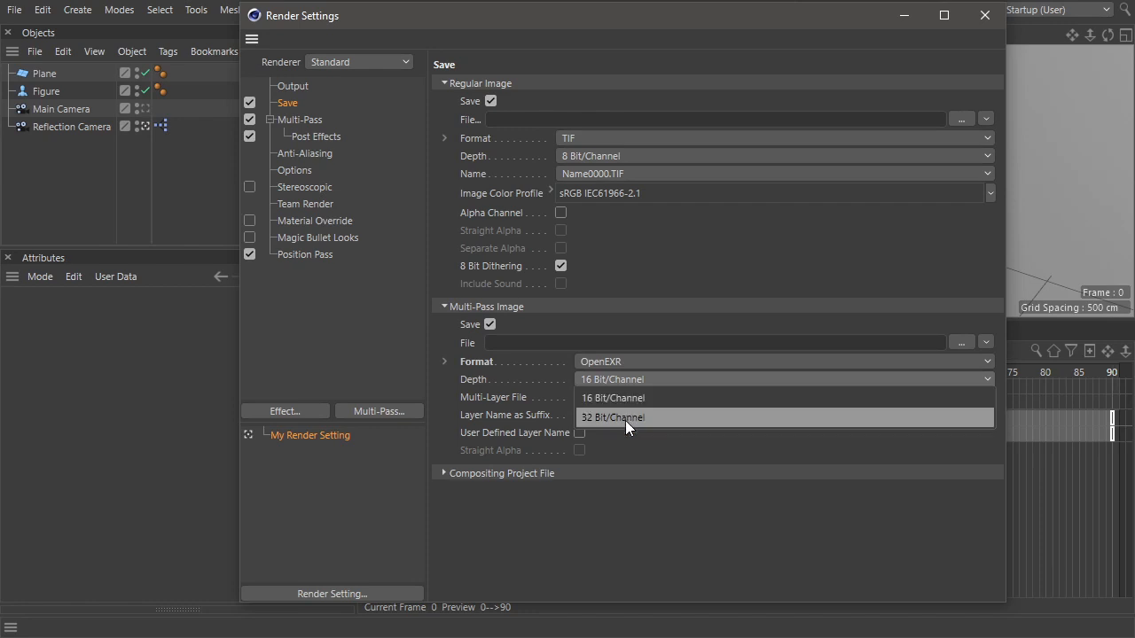
pyautogui.click(625, 420)
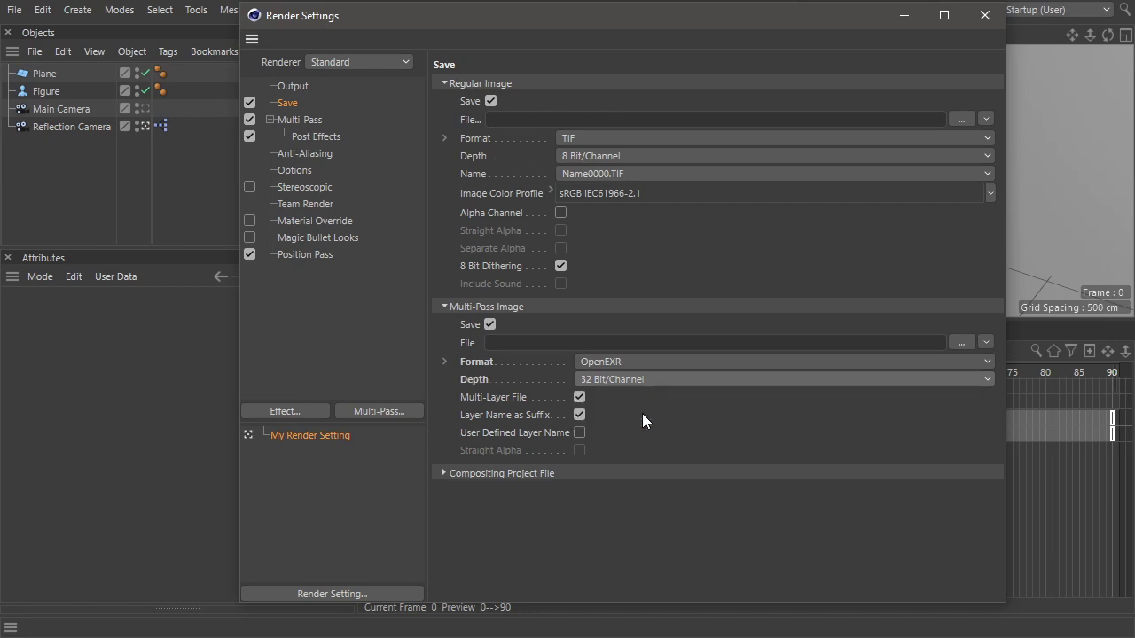
pyautogui.click(962, 345)
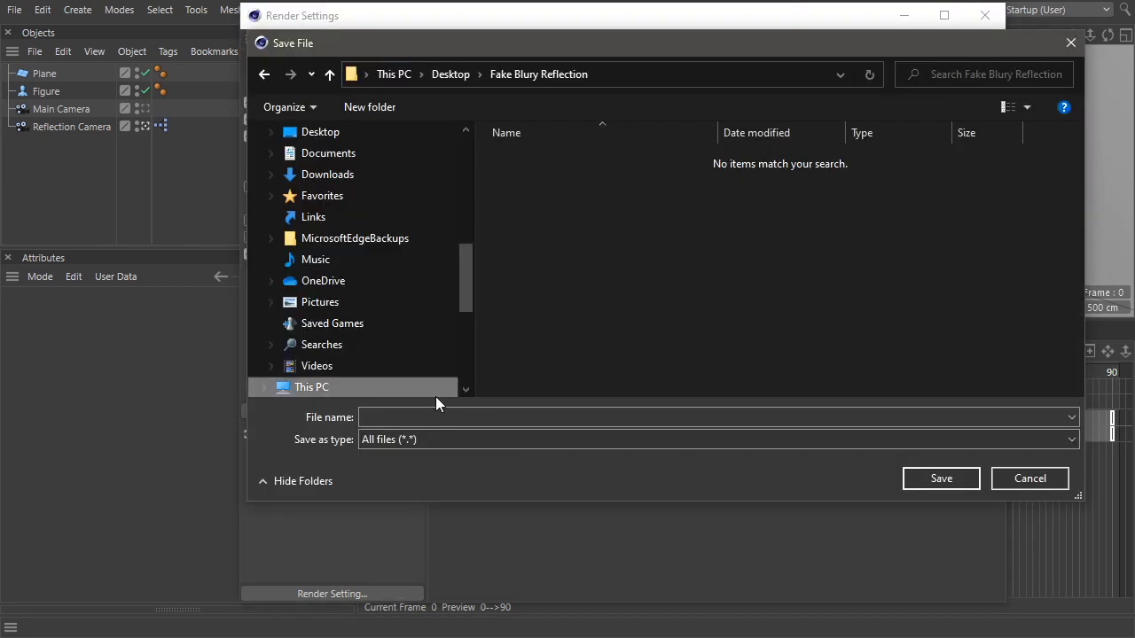
pyautogui.write('Reflection - P')
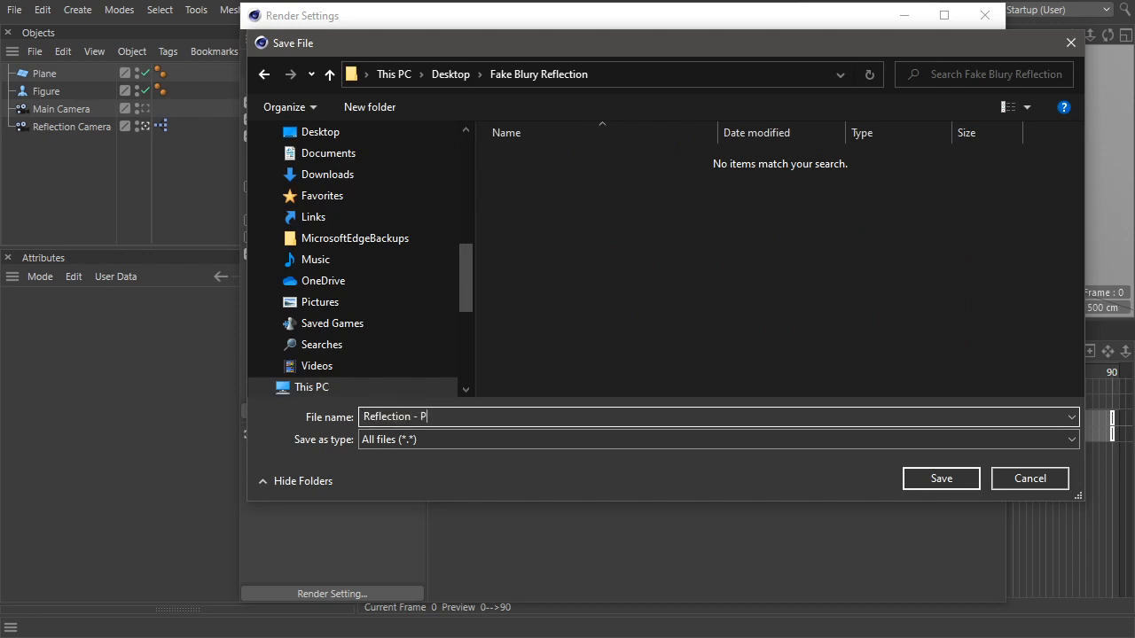
pyautogui.write('osition Pass')
pyautogui.press('Return')
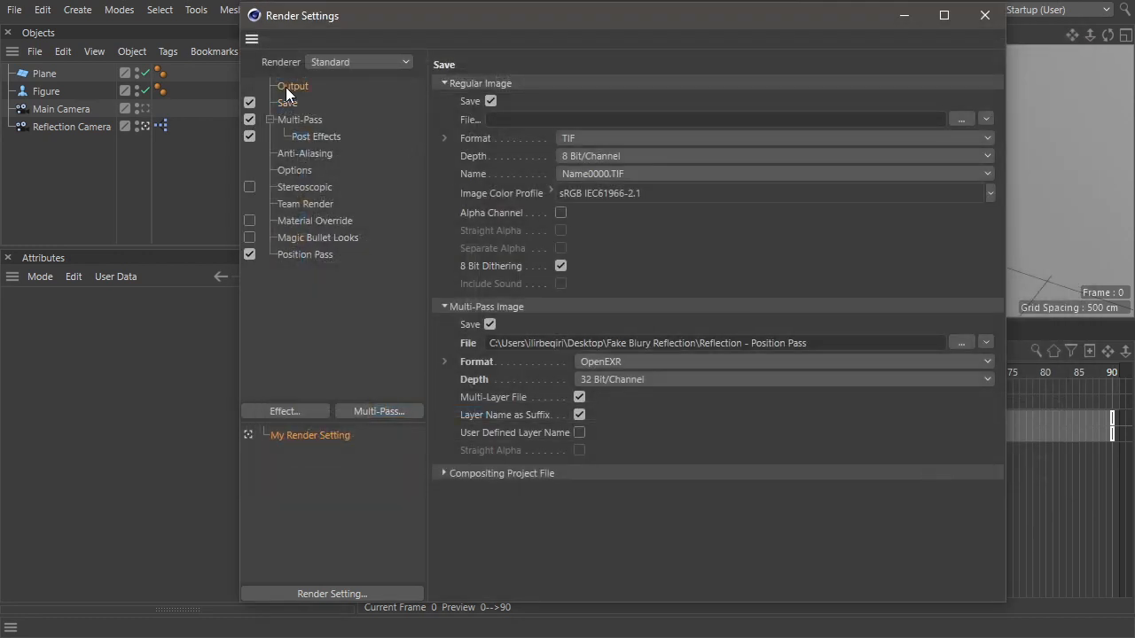
# Step: In Output, render all frames at 25 fps and start rendering the sequence
pyautogui.click(286, 86)
pyautogui.click(637, 302)
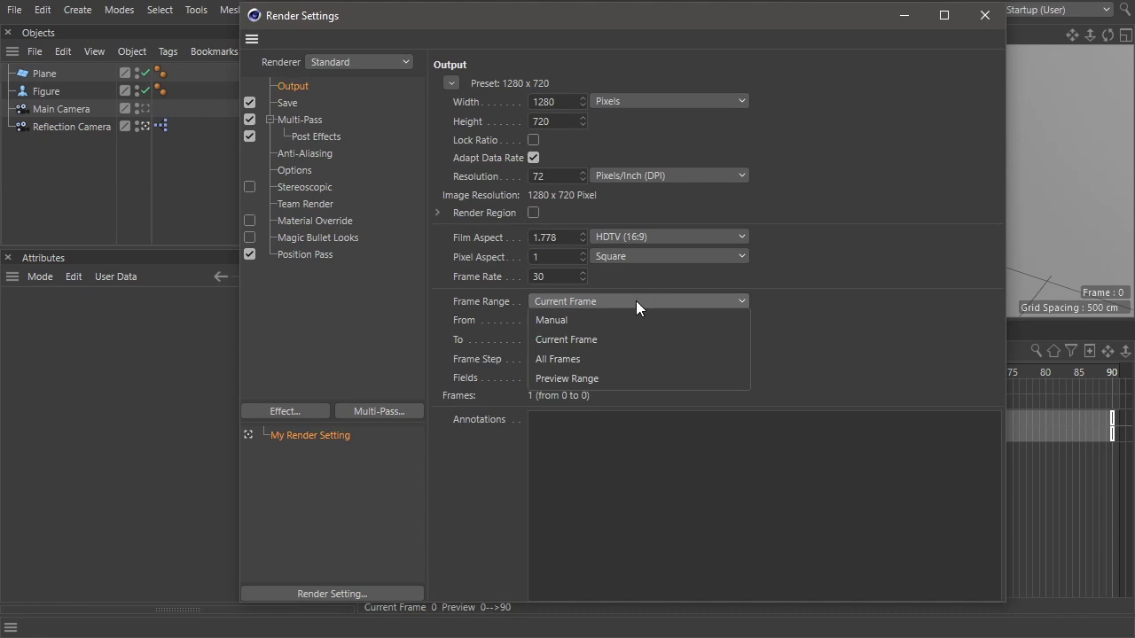
pyautogui.click(633, 358)
pyautogui.moveTo(560, 276); pyautogui.dragTo(498, 280)
pyautogui.write('25')
pyautogui.press('Return')
pyautogui.hotkey('shift', 'r')
pyautogui.scroll(-3, 203, 370)
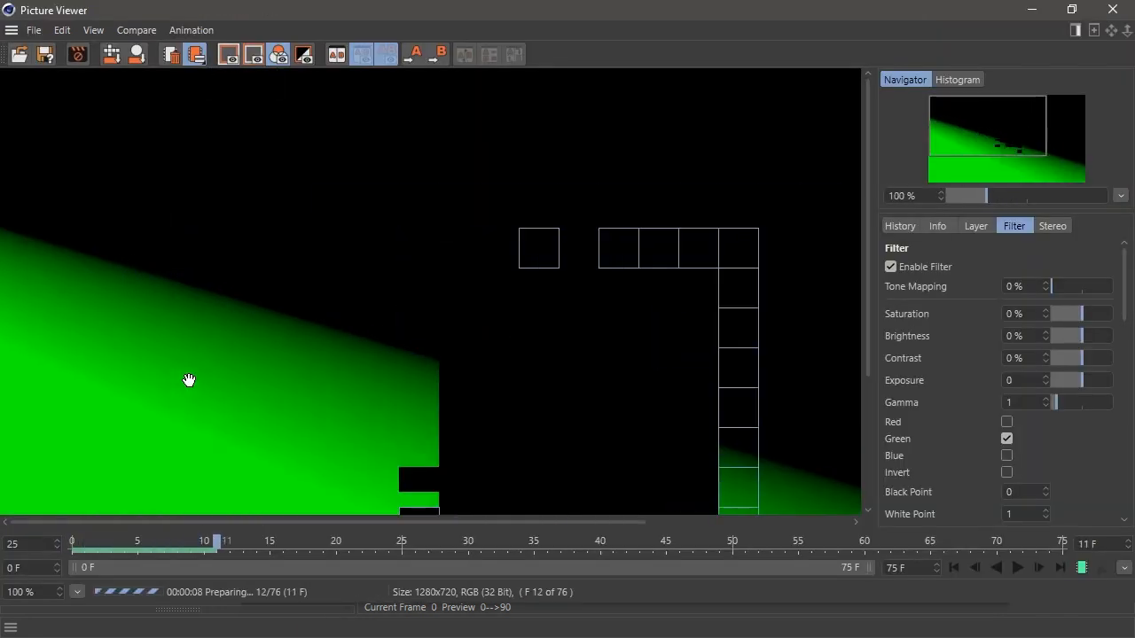
pyautogui.scroll(-2, 295, 385)
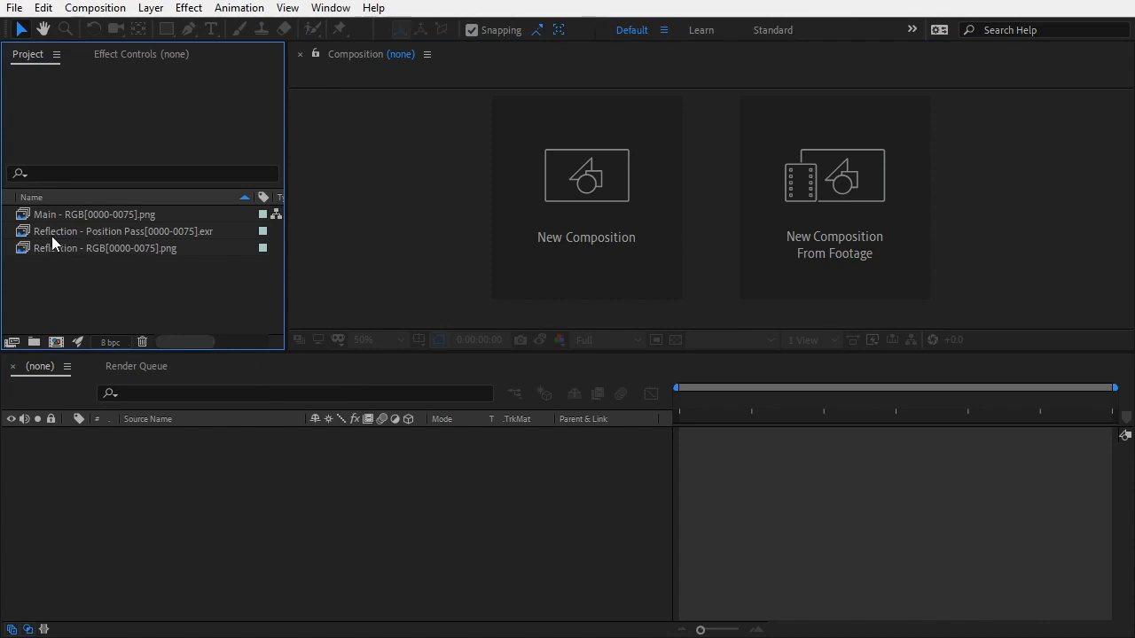
# Step: Make a composition from the Position Pass EXR and apply EXtractoR reading the Position (World) layer
pyautogui.moveTo(51, 234); pyautogui.dragTo(113, 515)
pyautogui.press('F3')
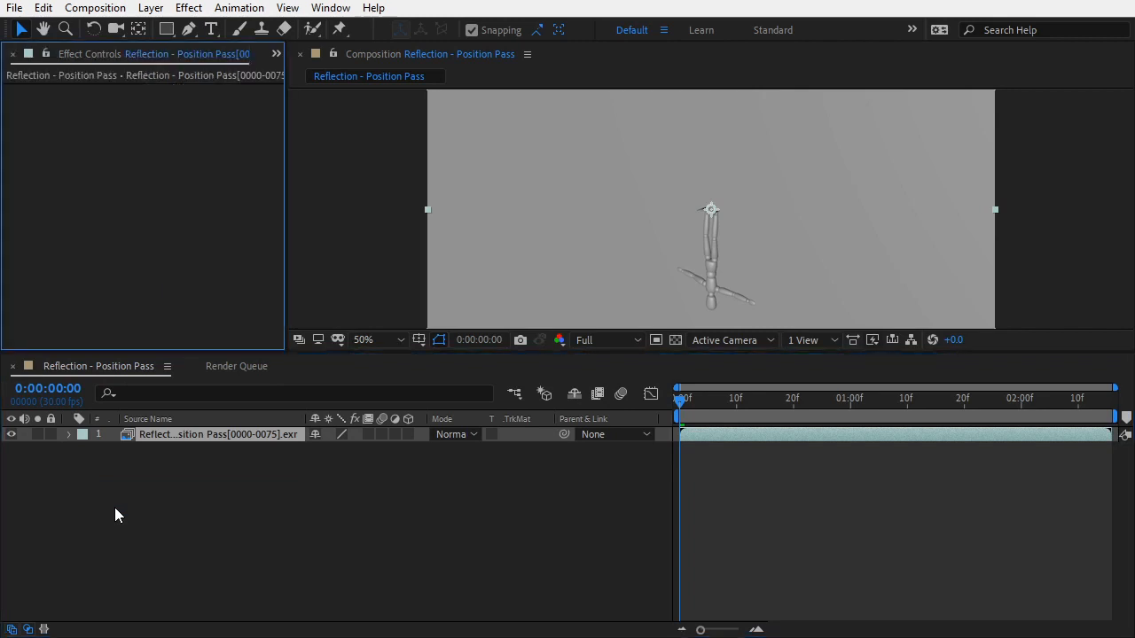
pyautogui.rightClick(110, 130)
pyautogui.moveTo(167, 181)
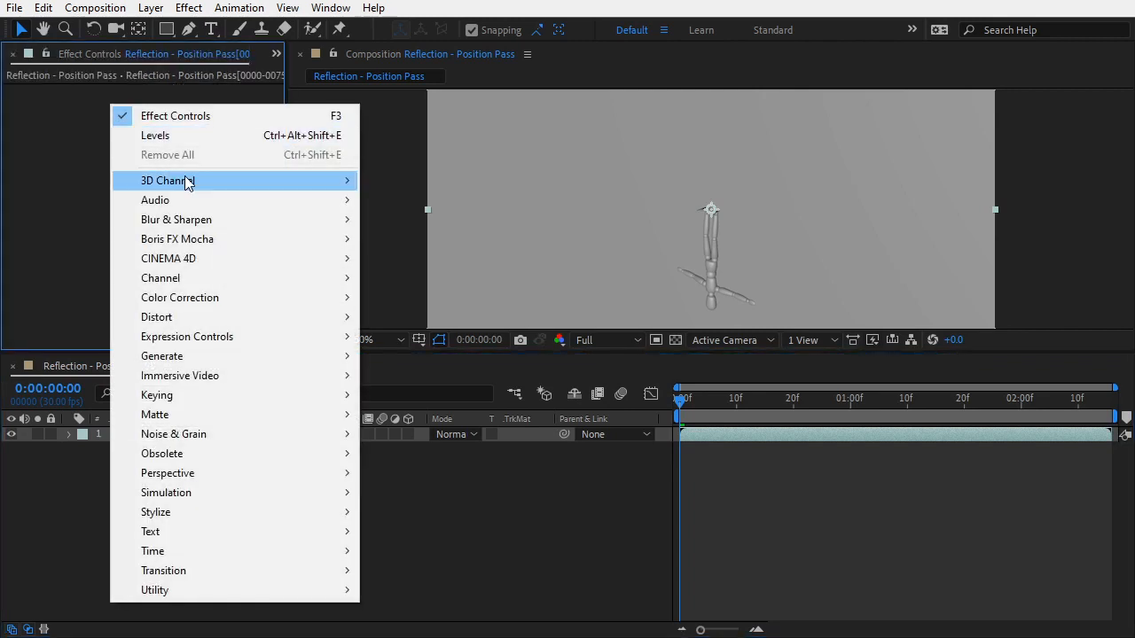
pyautogui.click(464, 258)
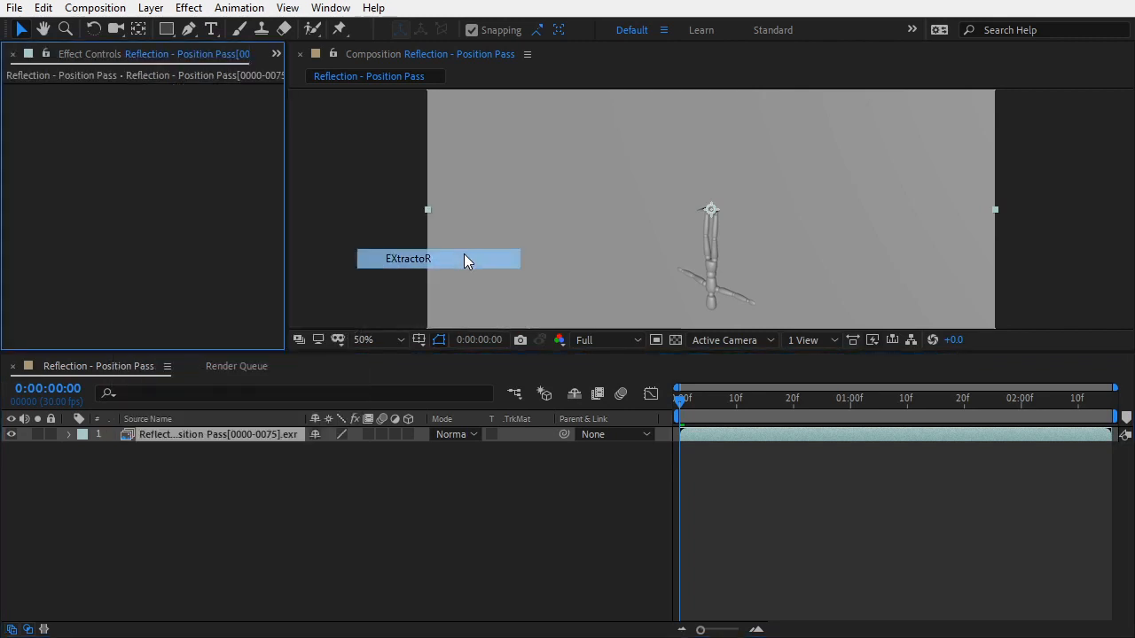
pyautogui.click(240, 133)
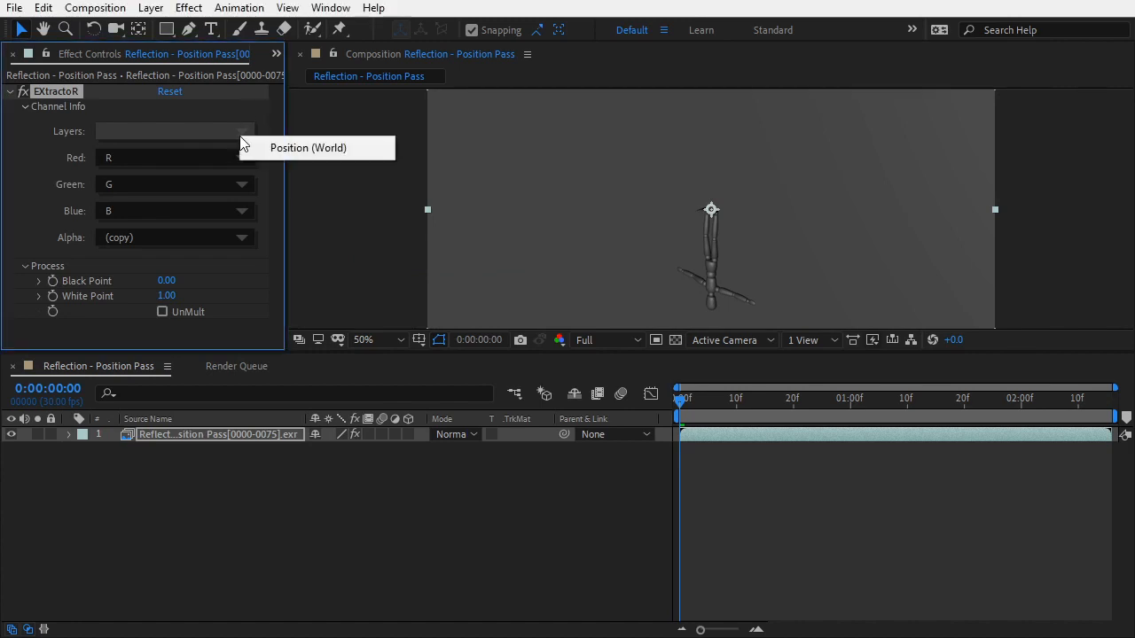
pyautogui.click(261, 147)
# Step: Map Position (World).green to every channel, then raise the White Point to check the greyscale gradient
pyautogui.click(242, 158)
pyautogui.click(257, 248)
pyautogui.click(228, 211)
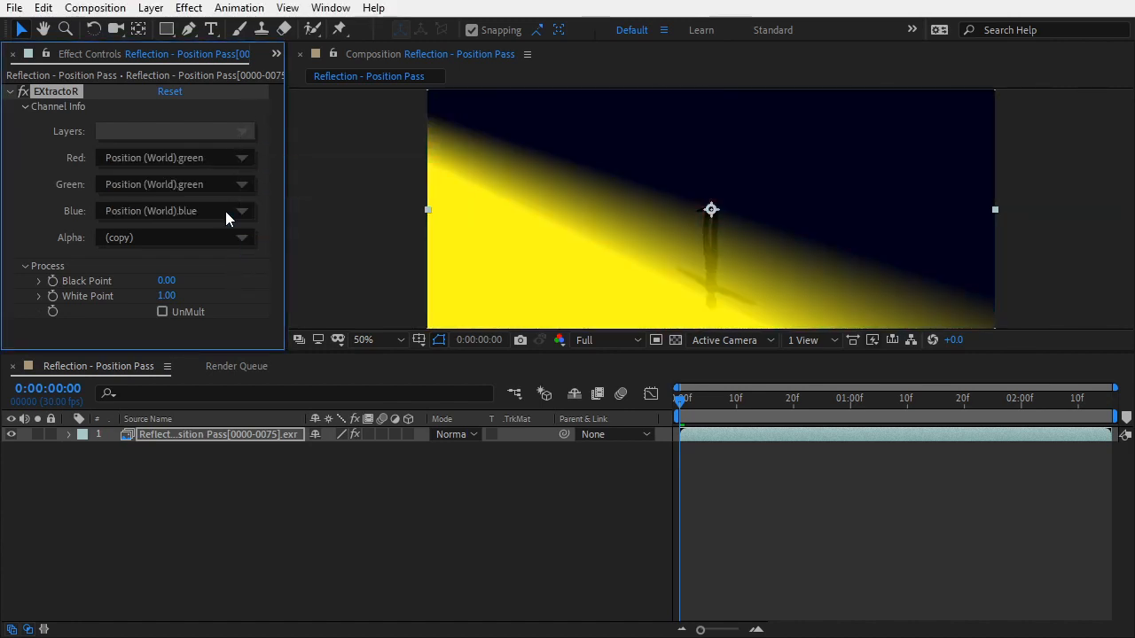
pyautogui.click(274, 302)
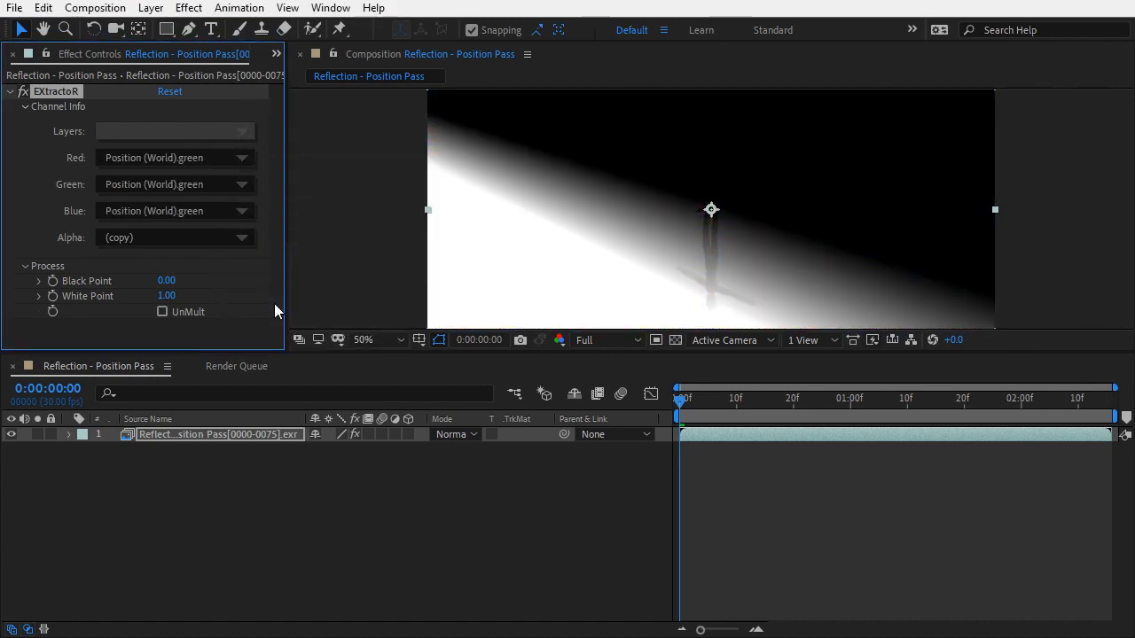
pyautogui.moveTo(752, 274)
pyautogui.mouseDown()
pyautogui.moveTo(712, 254)
pyautogui.moveTo(665, 157)
pyautogui.mouseUp()
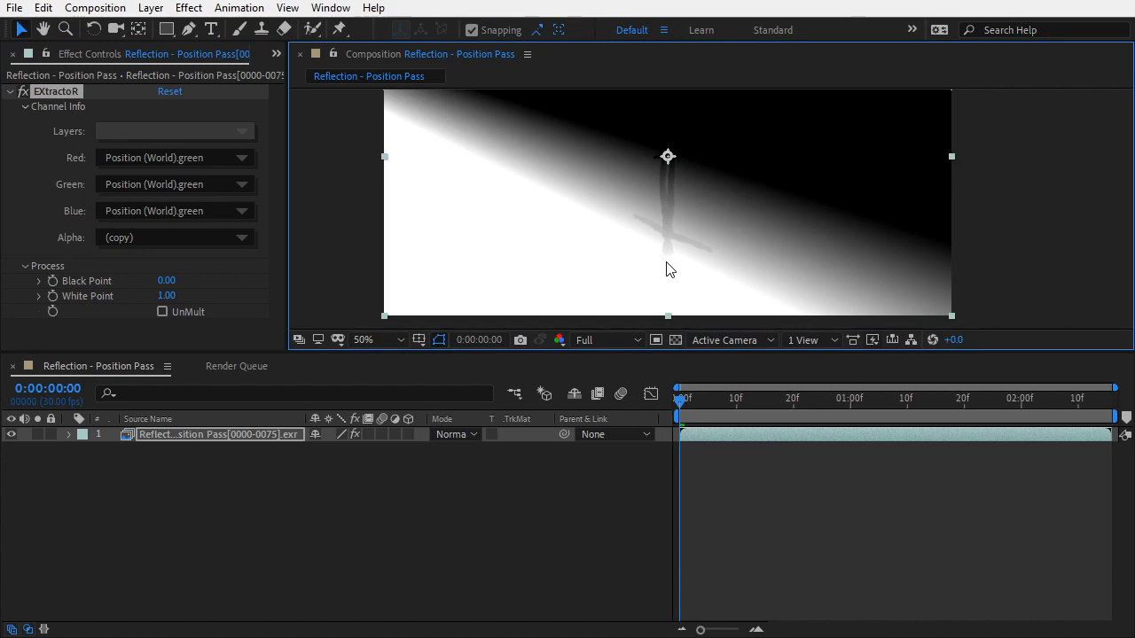
pyautogui.moveTo(166, 295); pyautogui.dragTo(172, 298)
# Step: Add the Reflection - RGB footage above the pass and apply Camera Lens Blur to it
pyautogui.click(10, 434)
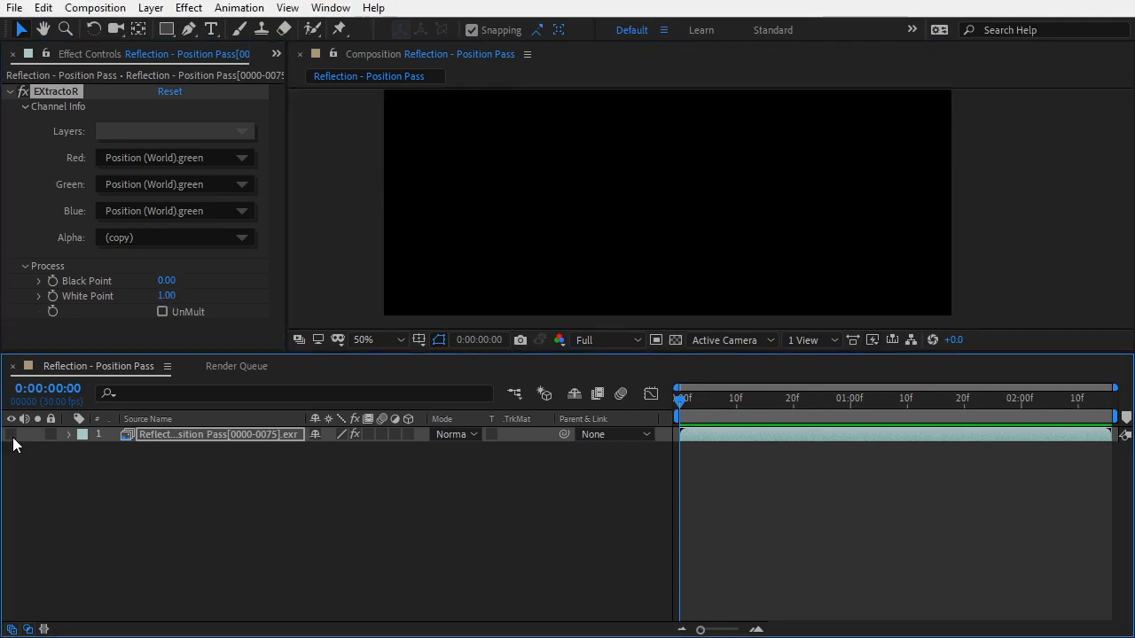
pyautogui.hotkey('ctrl', '0')
pyautogui.moveTo(53, 266); pyautogui.dragTo(112, 431)
pyautogui.rightClick(121, 103)
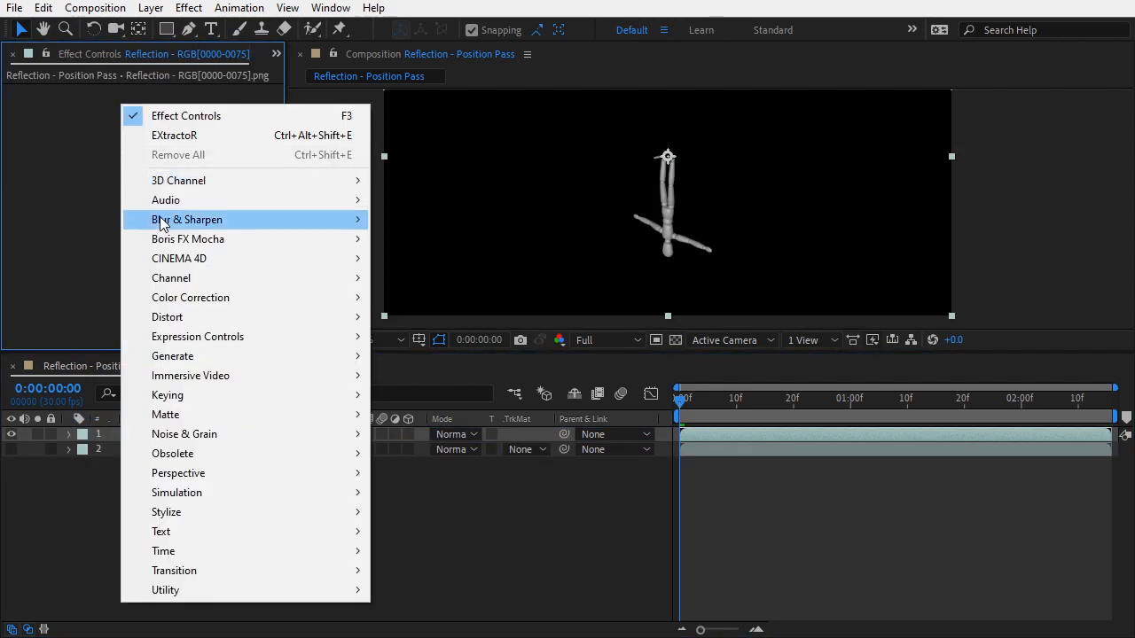
pyautogui.moveTo(187, 220)
pyautogui.click(451, 239)
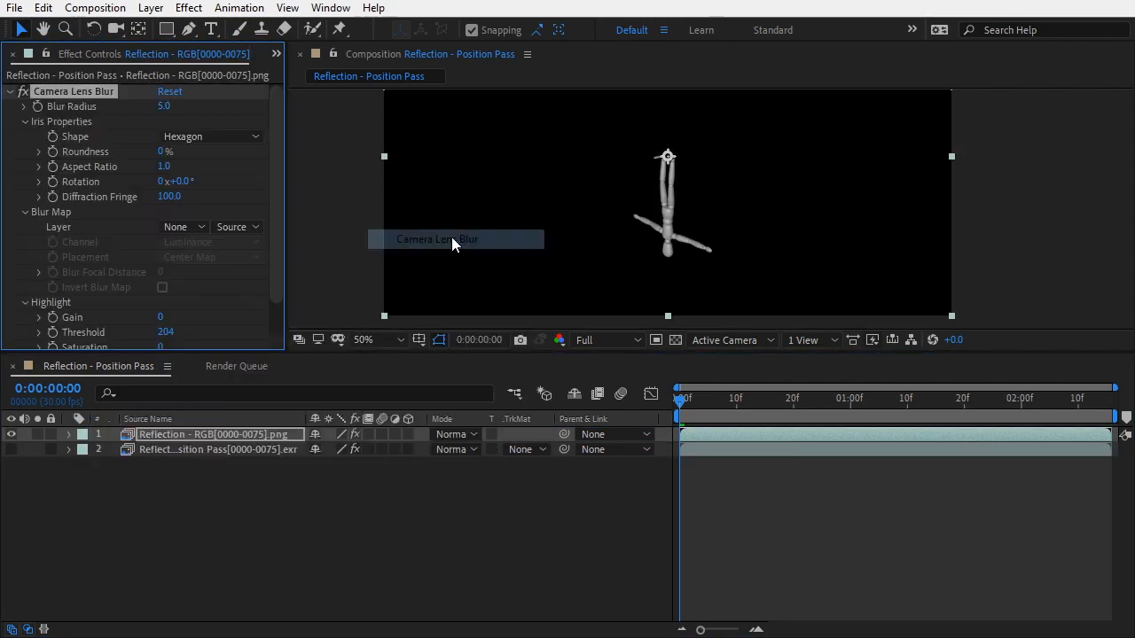
# Step: Use layer 2 with its Effects & Masks as the blur map
pyautogui.click(194, 228)
pyautogui.click(209, 292)
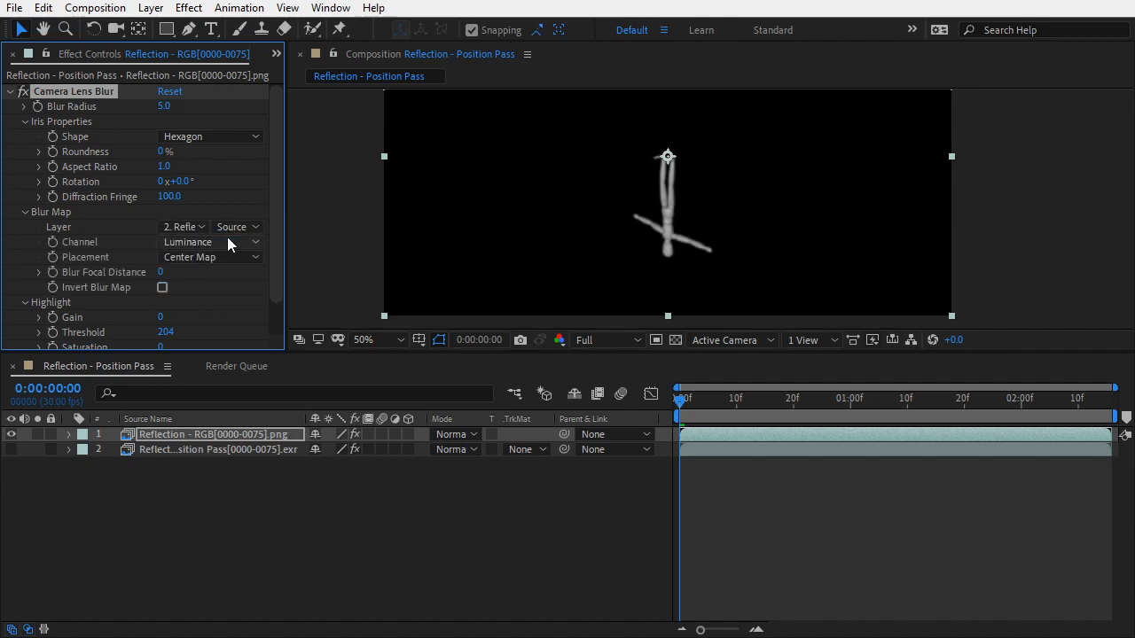
pyautogui.click(234, 225)
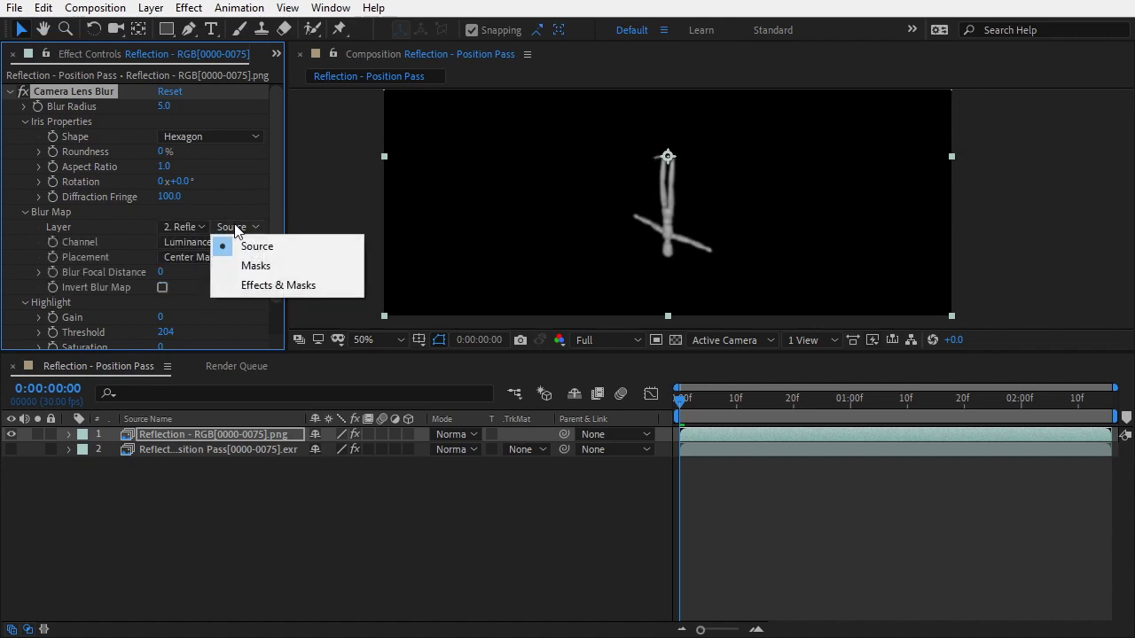
pyautogui.click(248, 286)
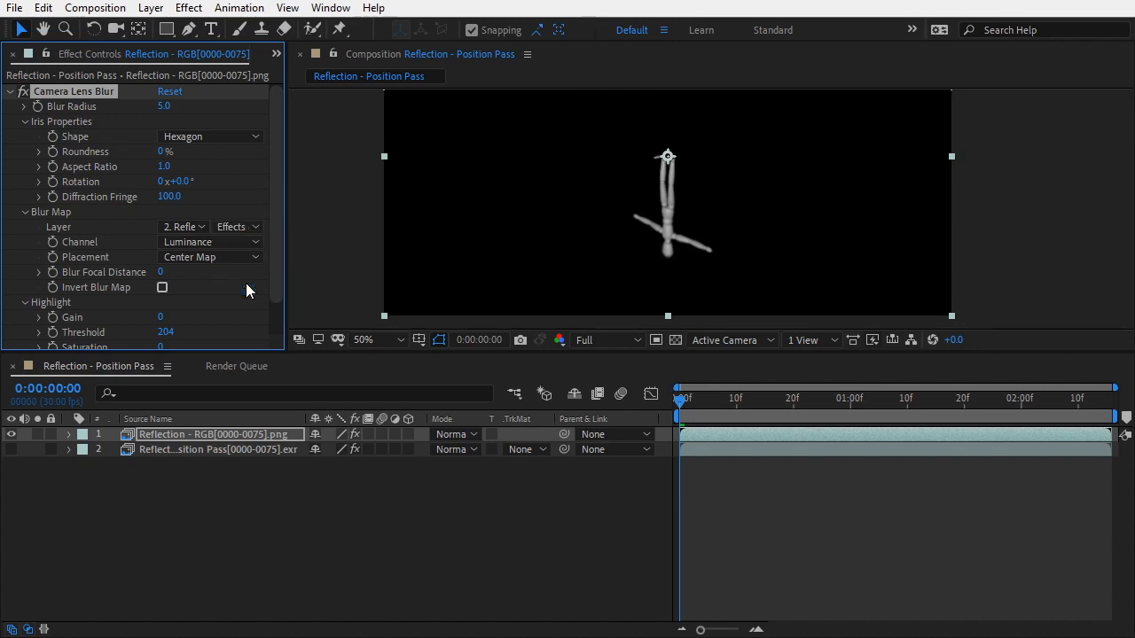
pyautogui.click(12, 367)
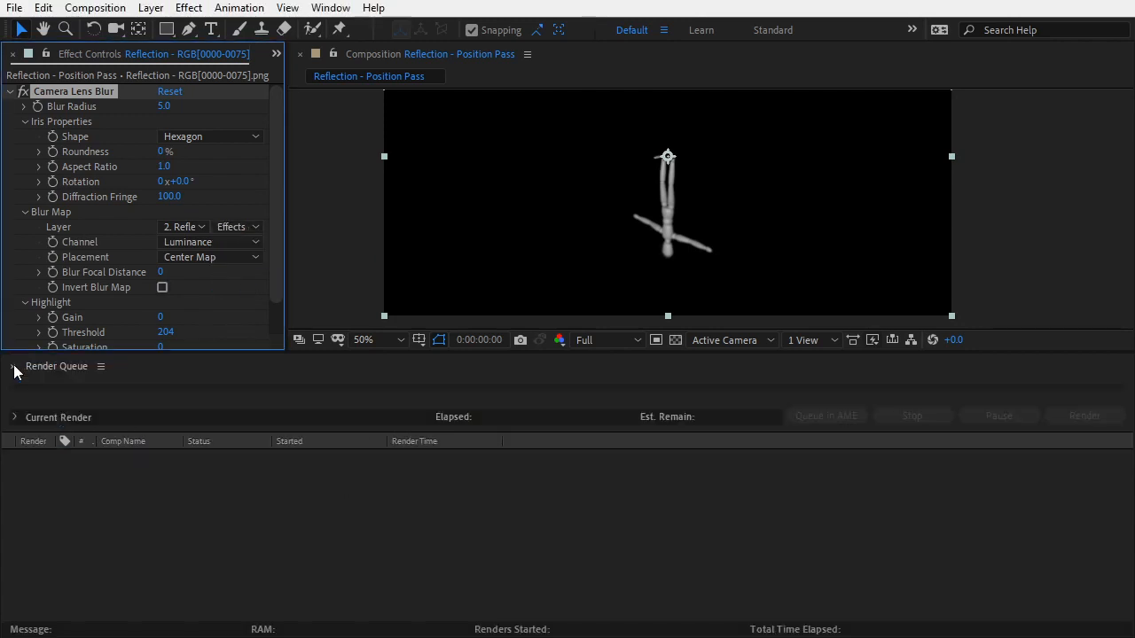
pyautogui.scroll(2, 701, 346)
pyautogui.moveTo(651, 362); pyautogui.dragTo(757, 378)
pyautogui.scroll(2, 758, 378)
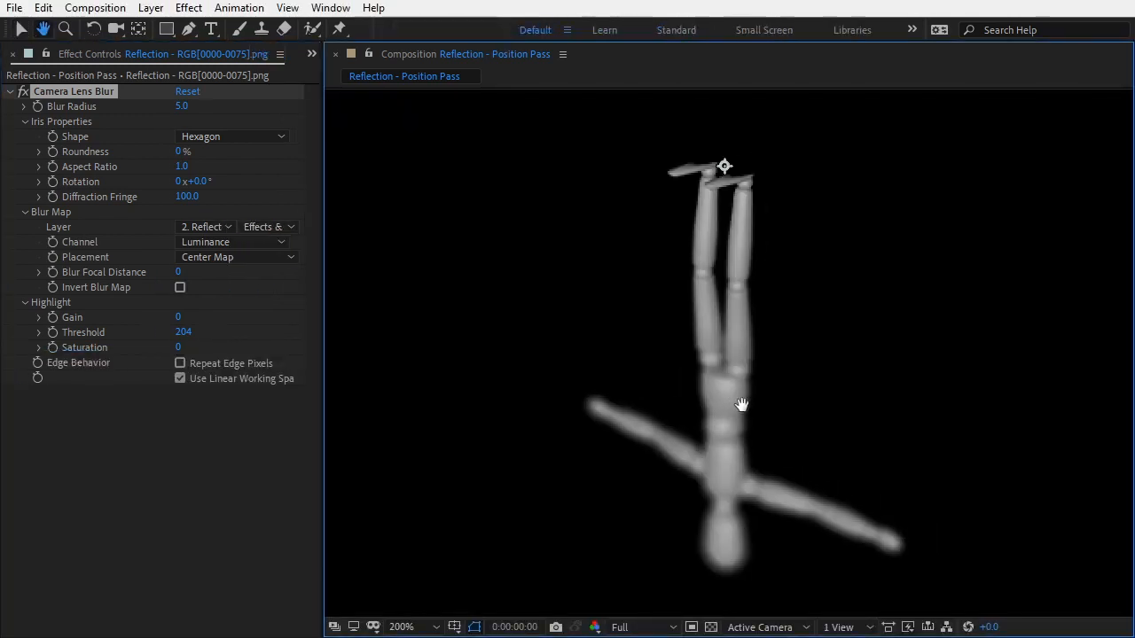
pyautogui.press('v')
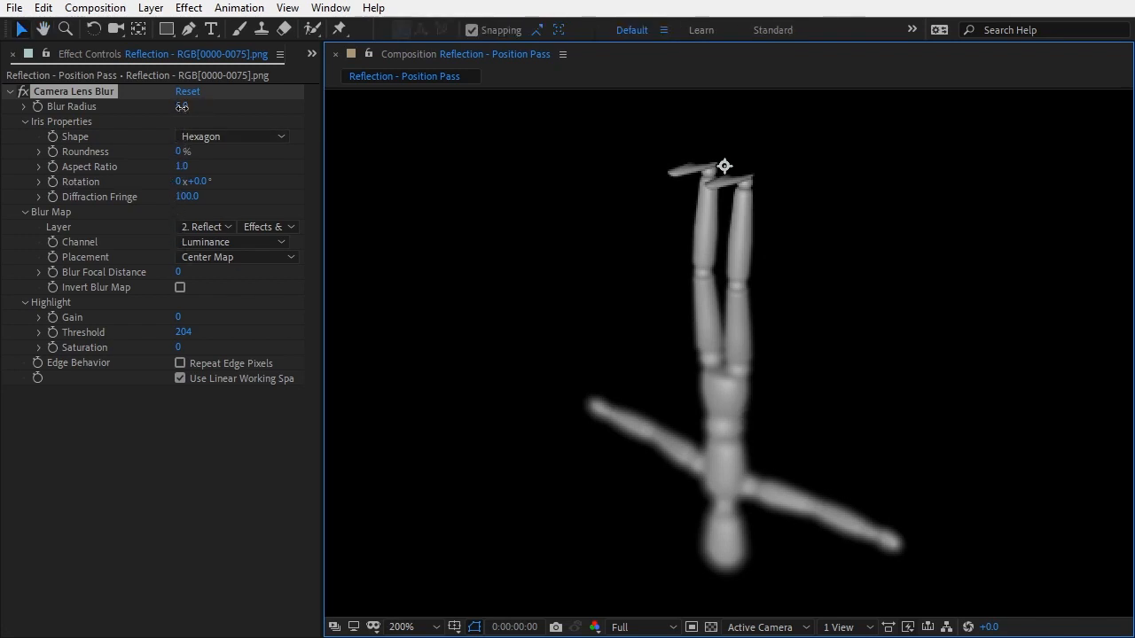
# Step: Raise the blur radius to about 21 and set the iris shape to Decagon
pyautogui.moveTo(182, 111)
pyautogui.mouseDown()
pyautogui.moveTo(201, 116)
pyautogui.moveTo(188, 119)
pyautogui.mouseUp()
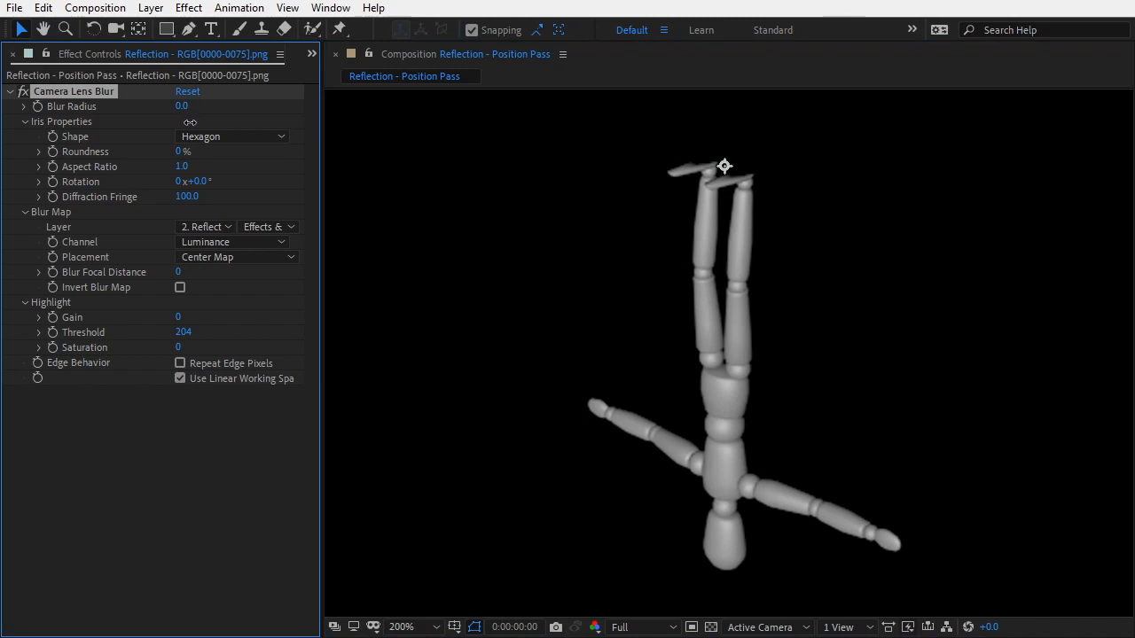
pyautogui.moveTo(190, 122); pyautogui.dragTo(194, 116)
pyautogui.click(219, 135)
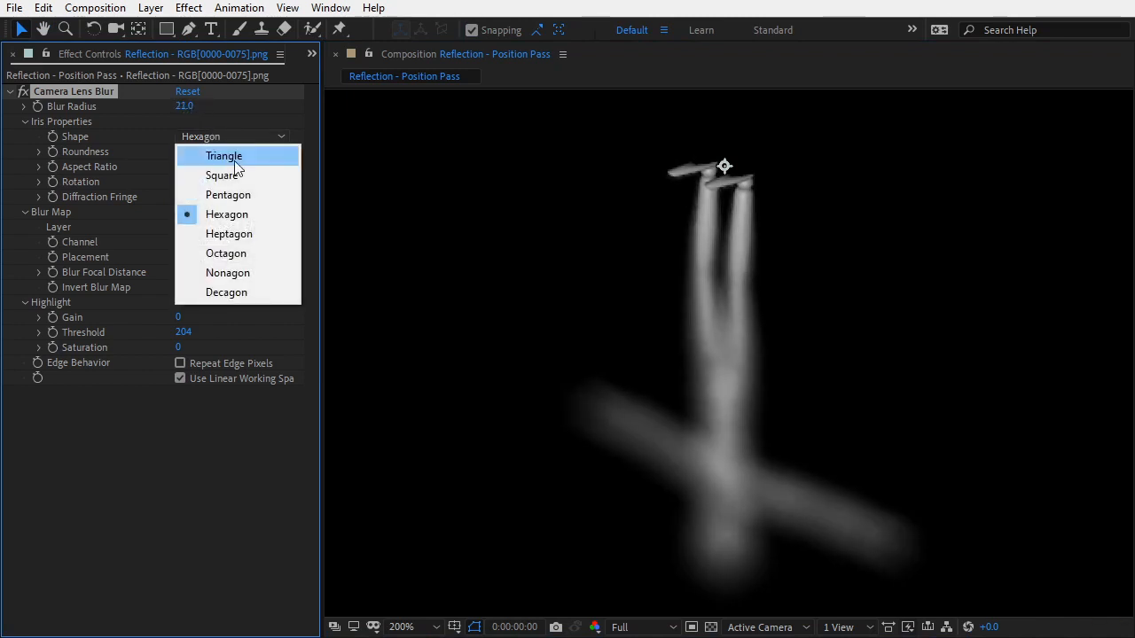
pyautogui.click(237, 165)
pyautogui.click(231, 137)
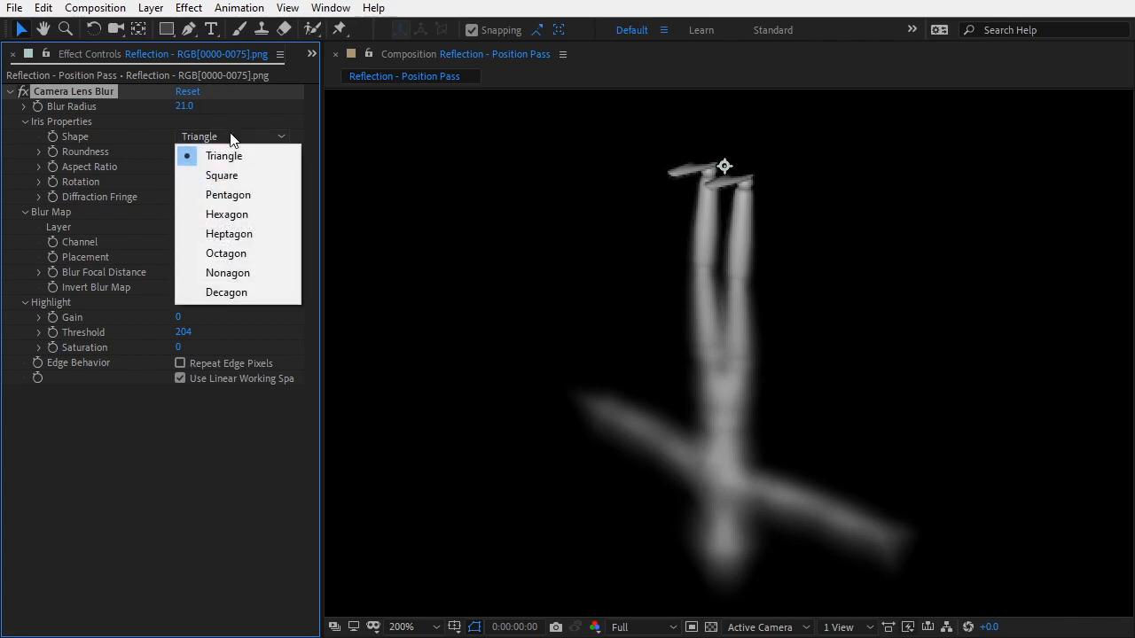
pyautogui.click(258, 291)
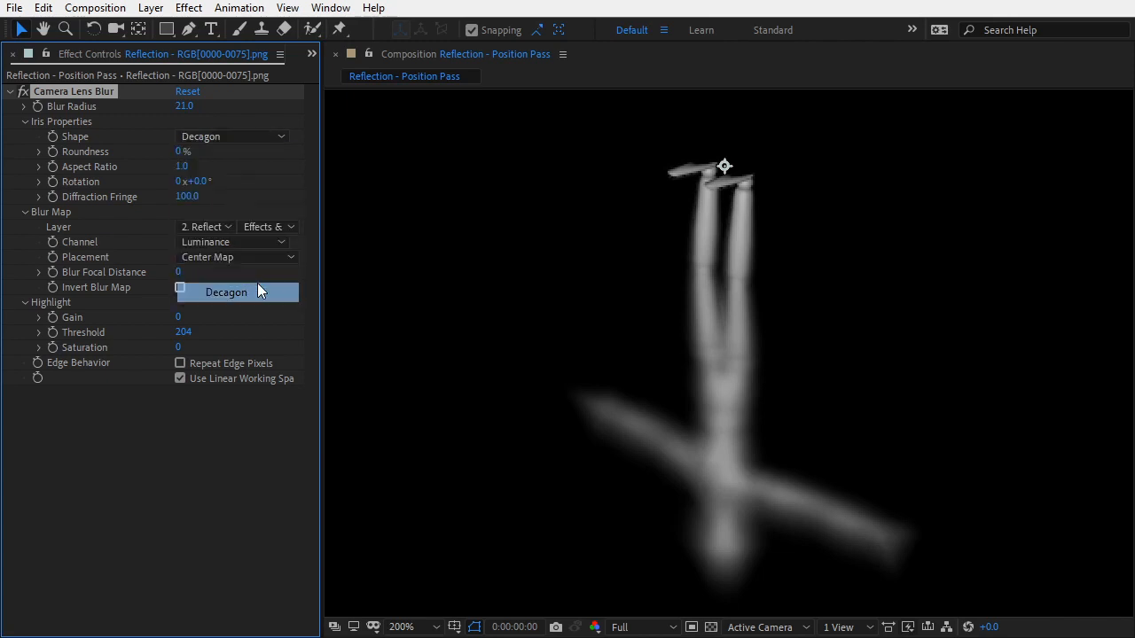